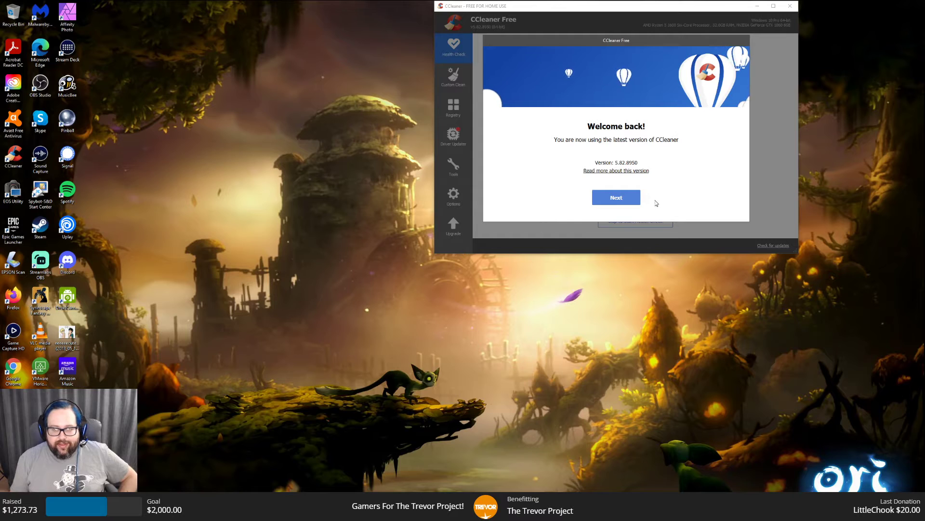
# - Dismiss CCleaner's update notice and decline the Professional upgrade offer, and close the program
pyautogui.click(617, 197)
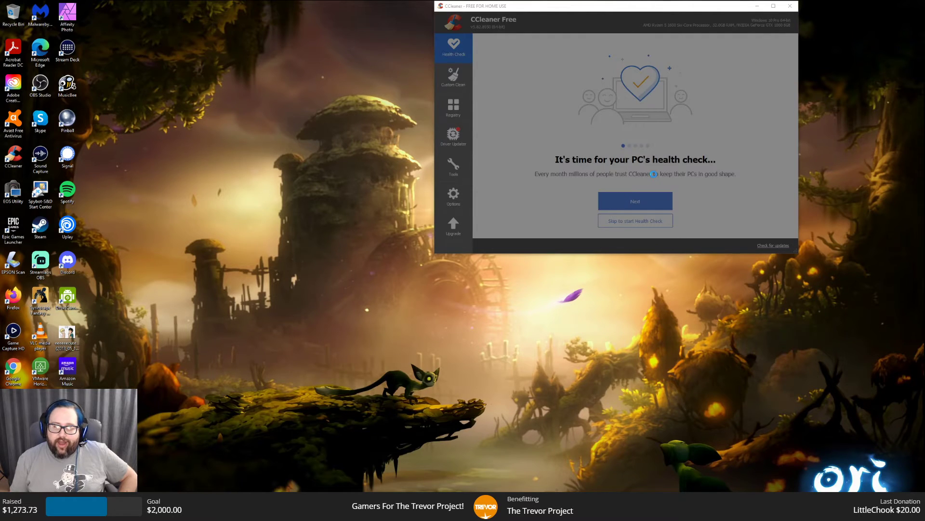
pyautogui.click(791, 7)
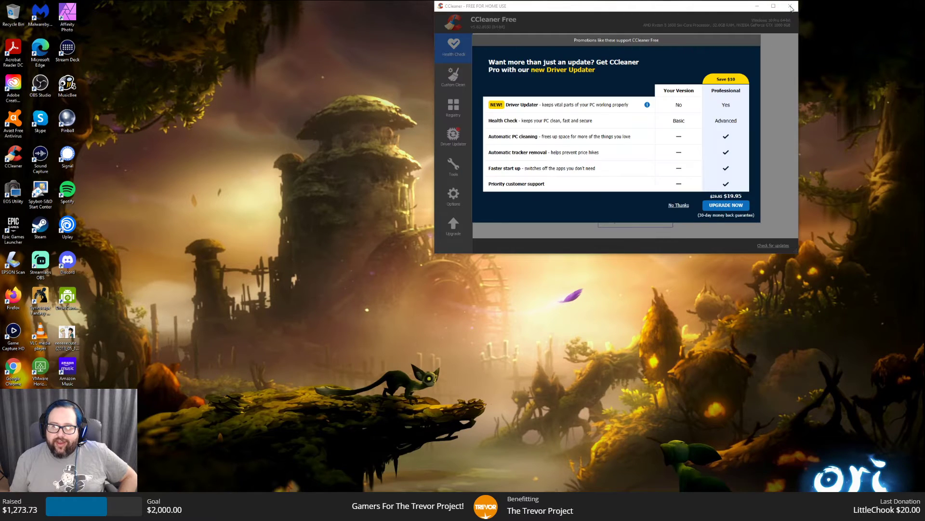
pyautogui.click(677, 205)
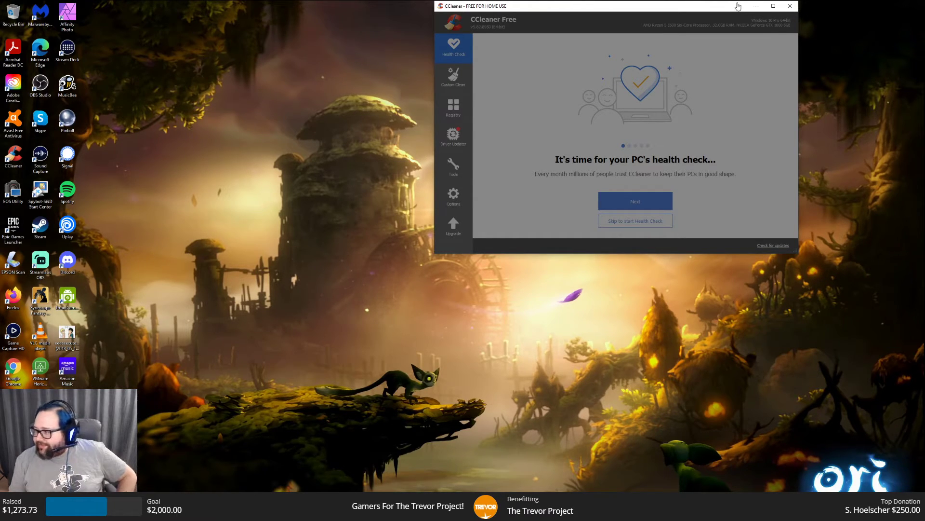
pyautogui.click(790, 8)
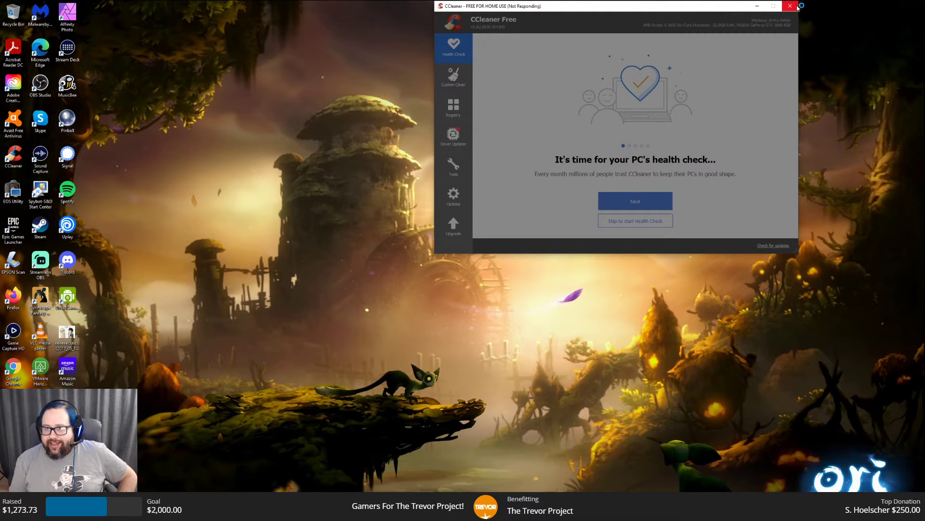
pyautogui.click(599, 137)
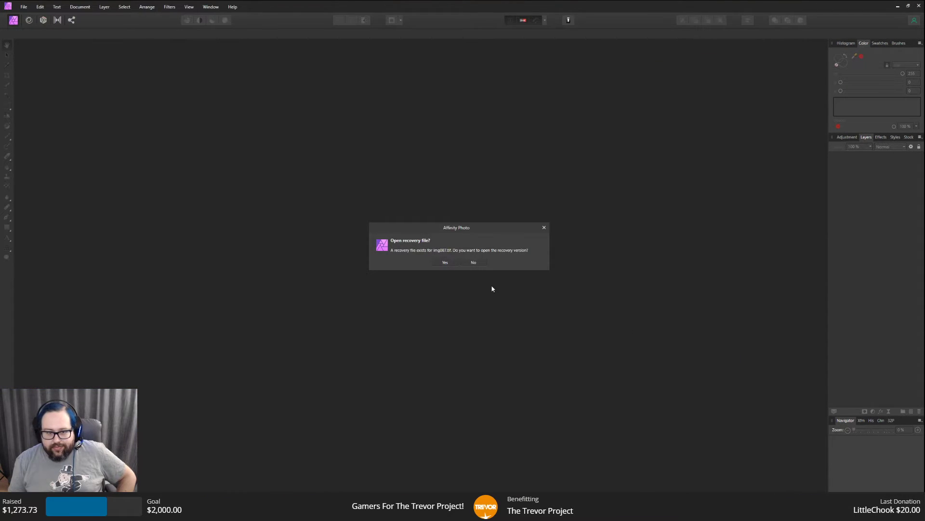
# - In Affinity Photo, open the recovery version of img087.tif and save it as an Affinity file named 087 in the Vacation May 2021 folder
pyautogui.click(450, 263)
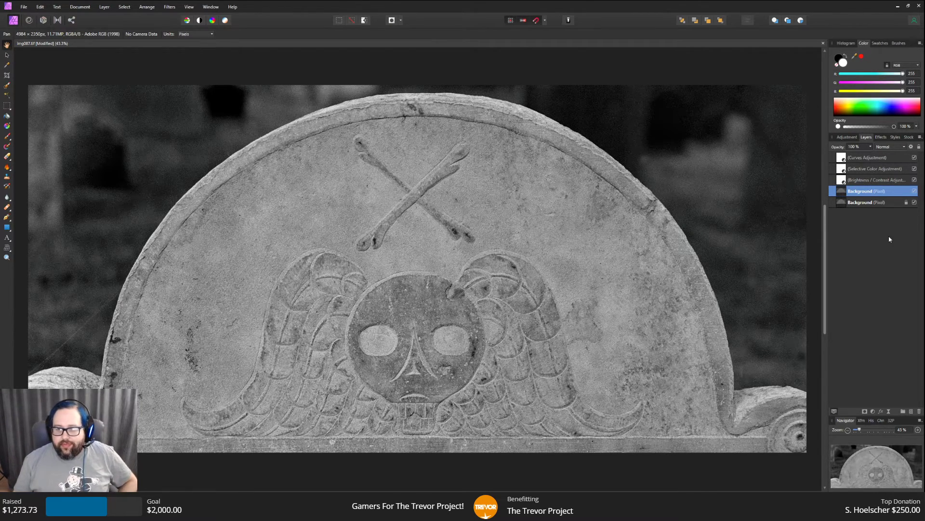
pyautogui.click(24, 7)
pyautogui.click(32, 119)
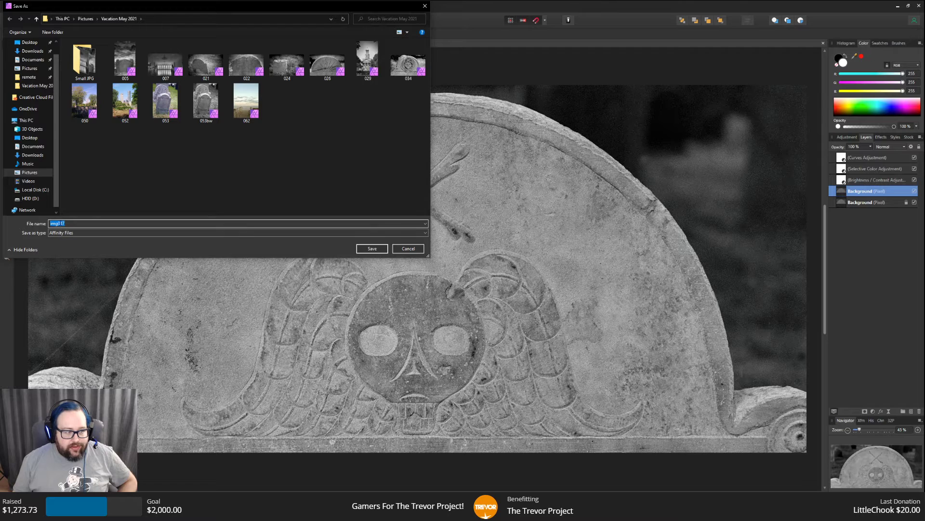
pyautogui.click(58, 223)
pyautogui.press('BackSpace')
pyautogui.press('BackSpace')
pyautogui.press('BackSpace')
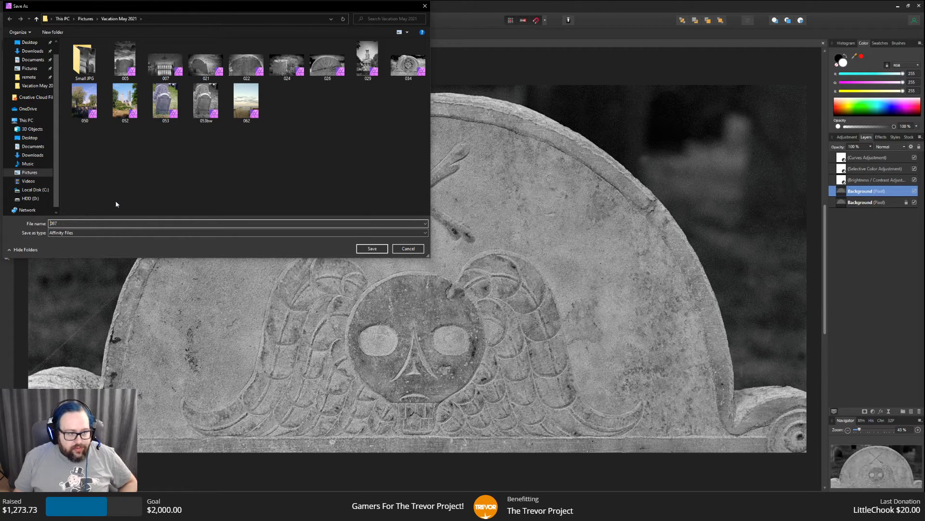
pyautogui.press('Return')
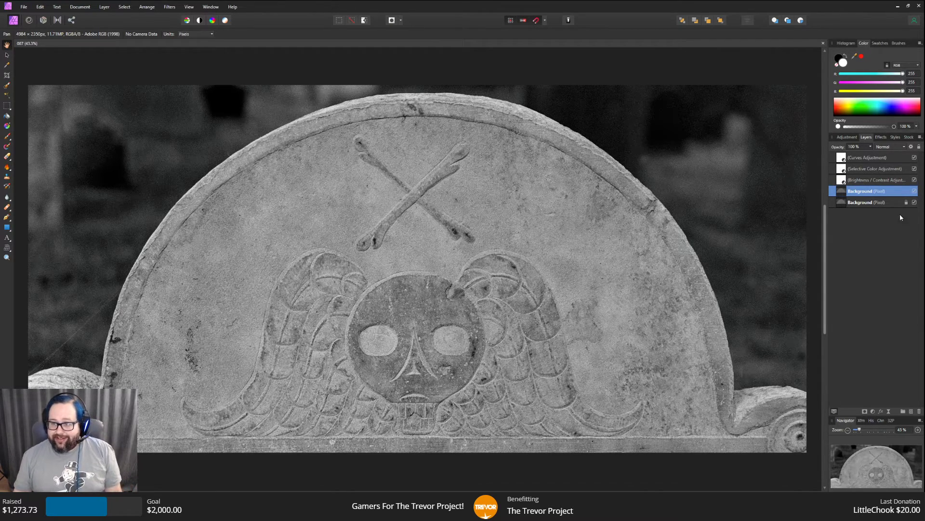
# - Duplicate the locked Background layer and fill the copy with a linear gradient running inward from the photo's upper-right corner
pyautogui.rightClick(868, 203)
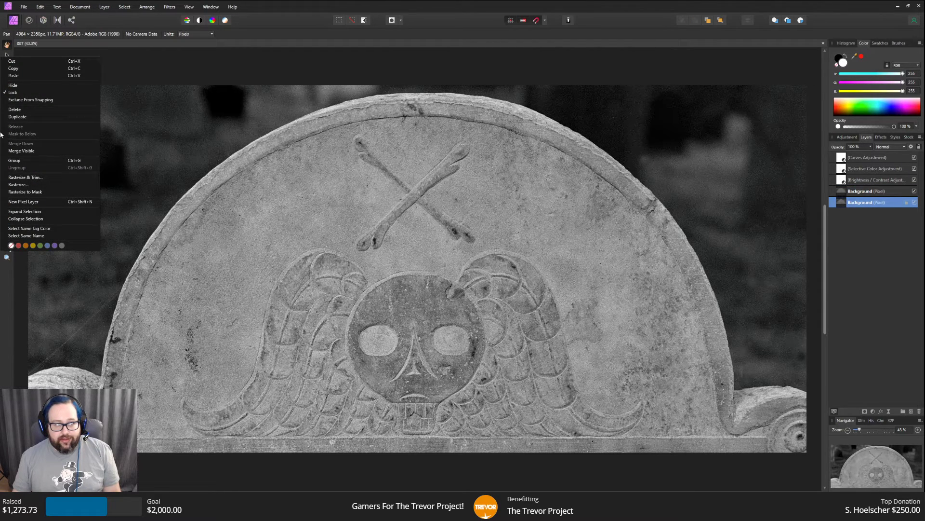
pyautogui.click(18, 117)
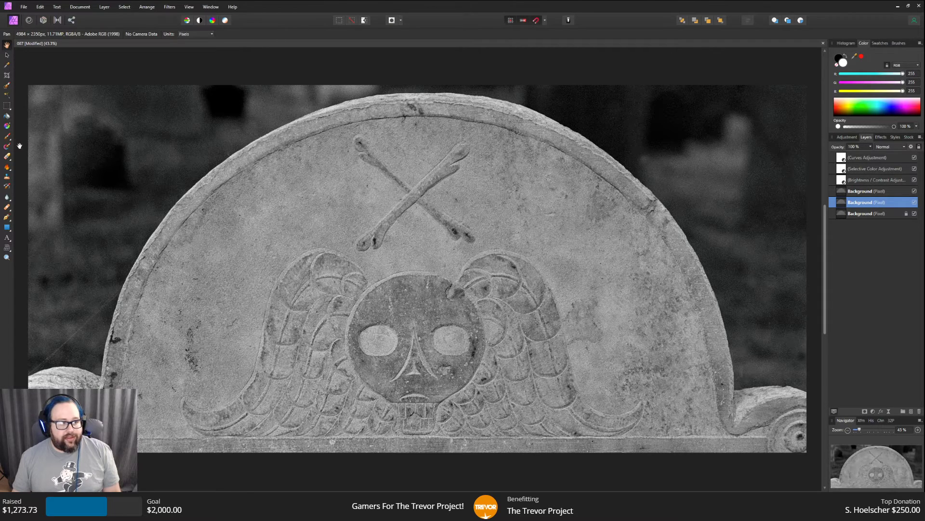
pyautogui.click(7, 127)
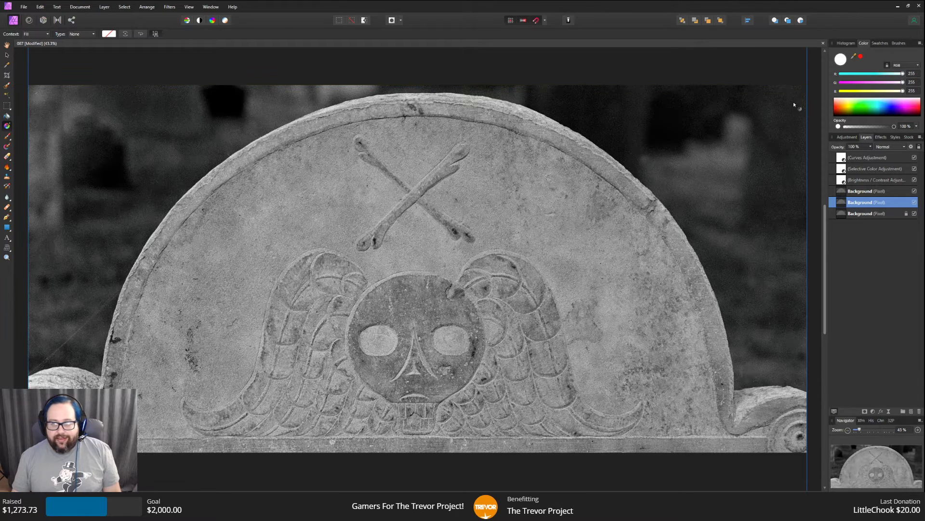
pyautogui.moveTo(807, 85); pyautogui.dragTo(699, 177)
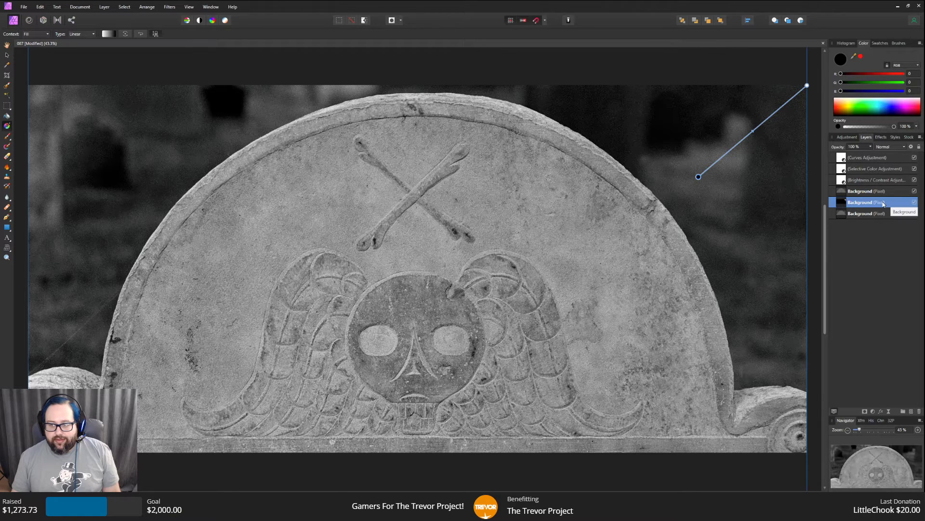
# - Move the gradient layer directly below the adjustment layers, apply the Black to transparent preset, and extend the gradient slightly toward the gravestone
pyautogui.moveTo(883, 204); pyautogui.dragTo(883, 188)
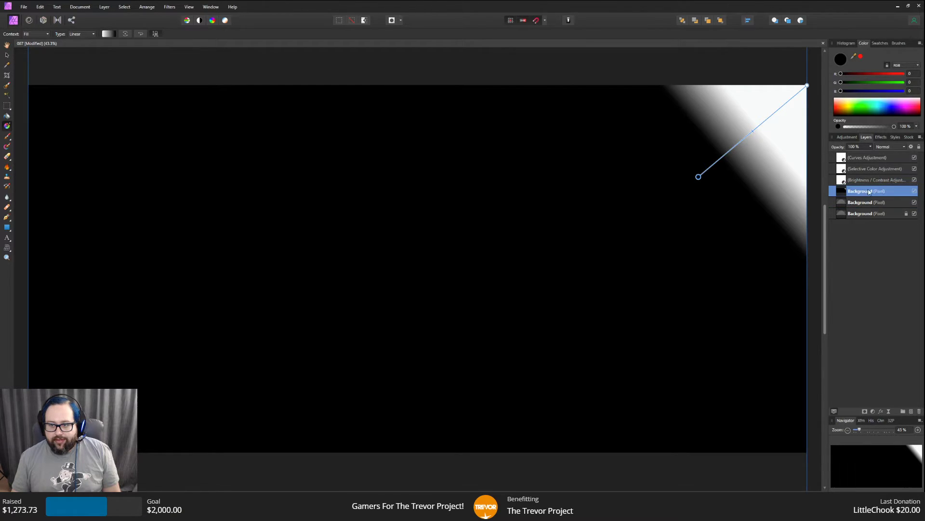
pyautogui.click(107, 34)
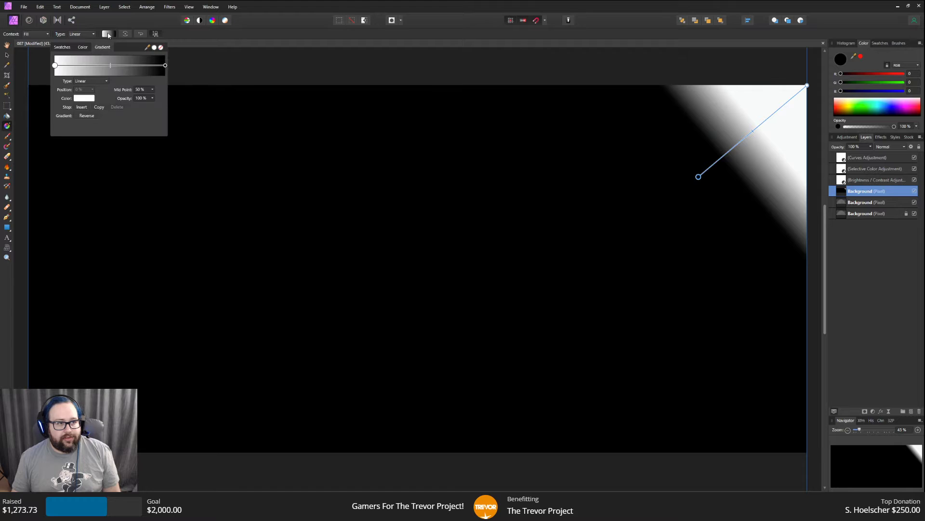
pyautogui.click(62, 47)
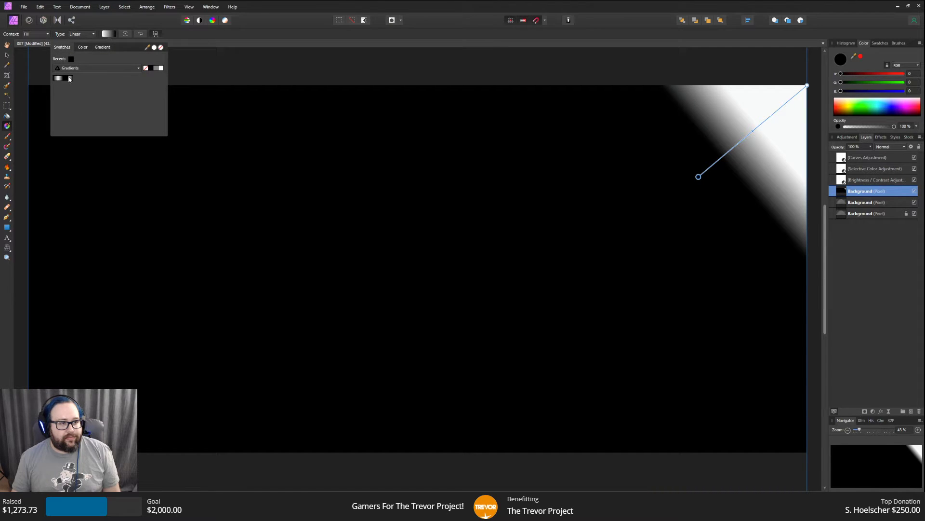
pyautogui.click(69, 78)
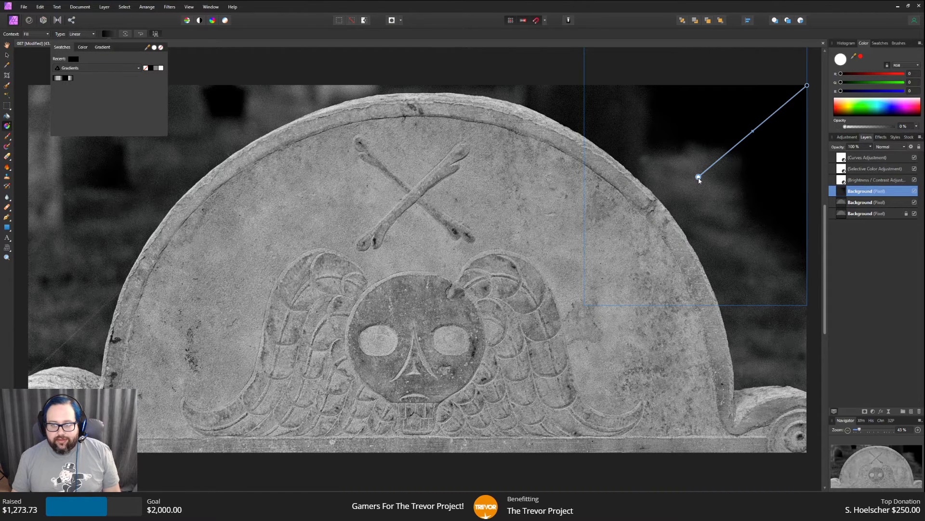
pyautogui.moveTo(698, 177); pyautogui.dragTo(690, 193)
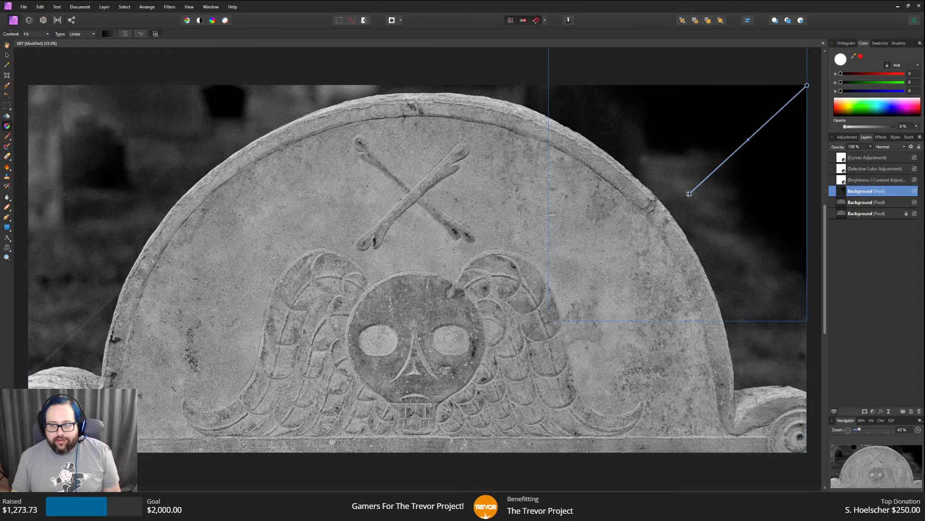
# - Set the opacity of the upper-right gradient's black stop to 50% and save the document
pyautogui.click(104, 34)
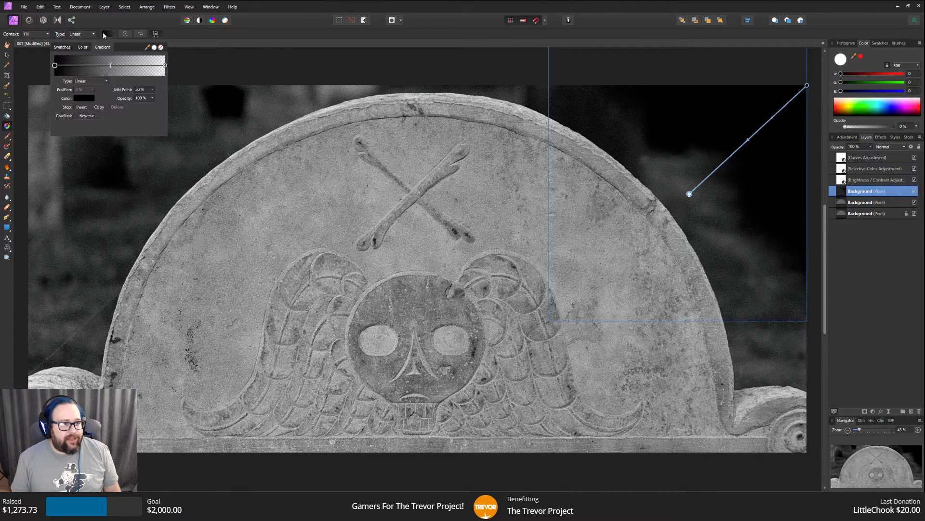
pyautogui.click(152, 99)
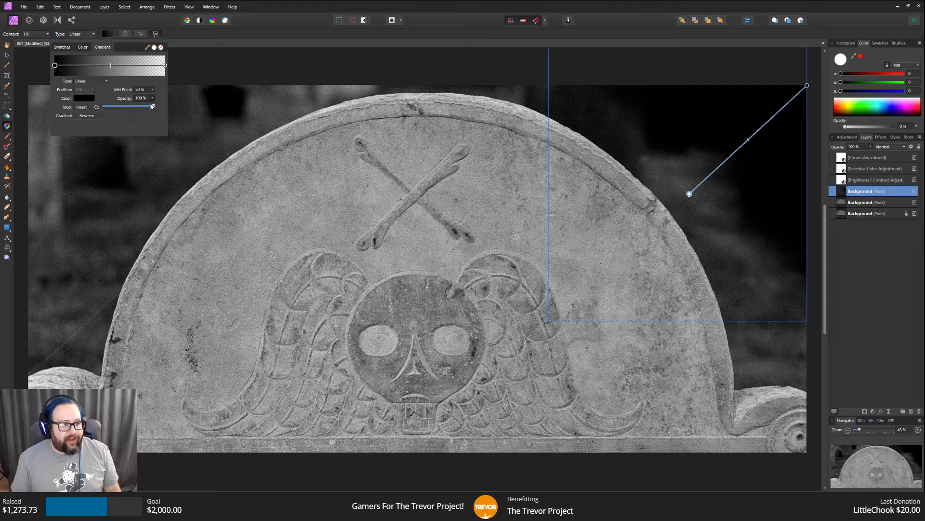
pyautogui.moveTo(155, 106); pyautogui.dragTo(129, 107)
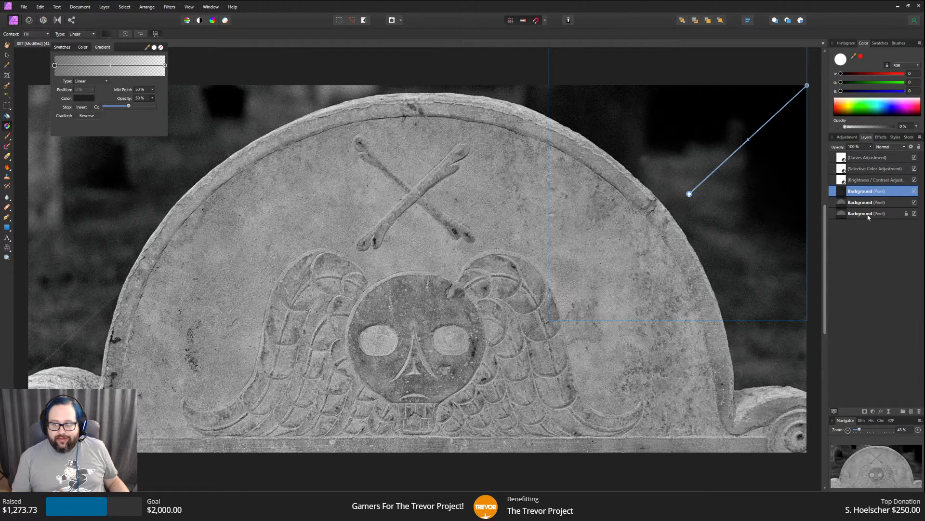
pyautogui.click(24, 7)
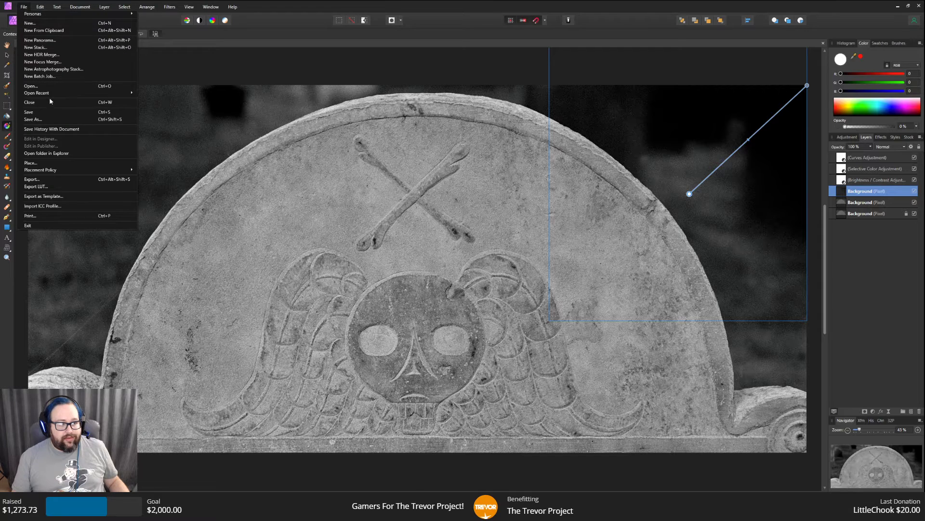
pyautogui.click(29, 112)
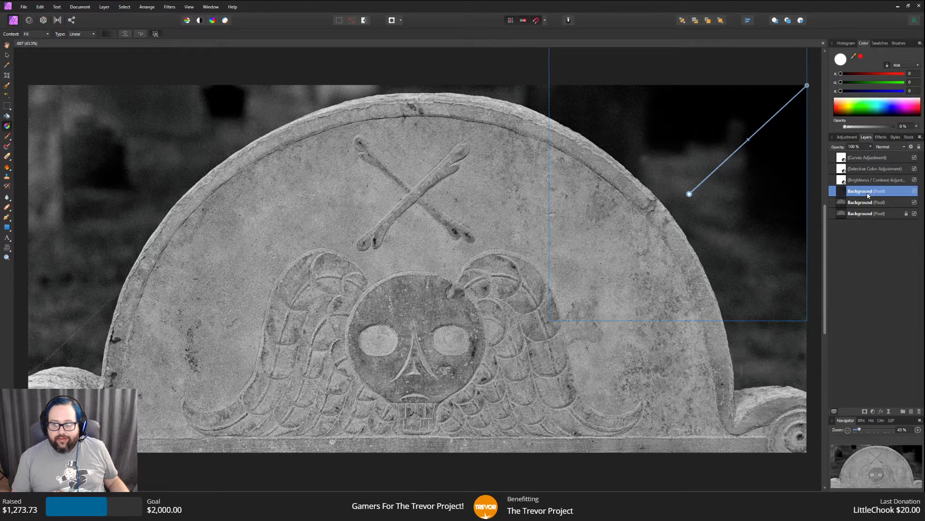
# - Duplicate the locked Background layer again and fill the copy with a linear gradient running inward from the photo's upper-left corner
pyautogui.click(866, 215)
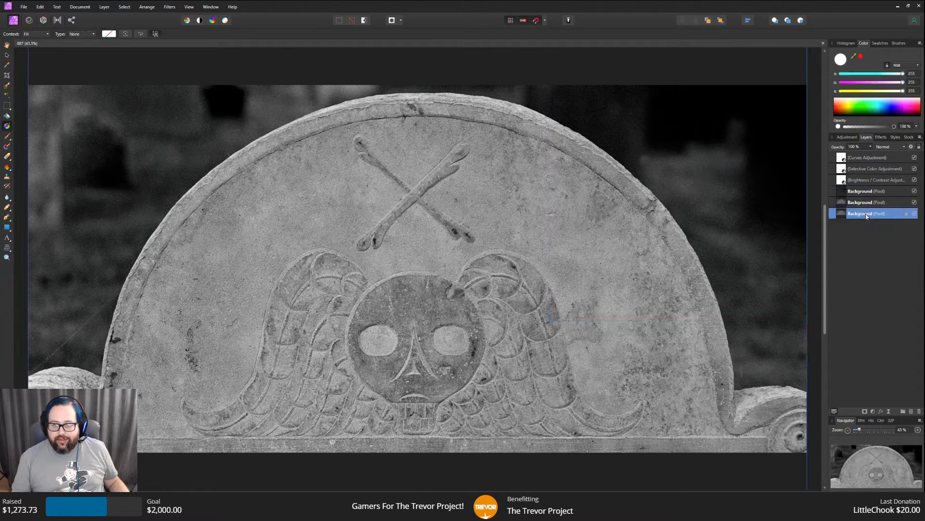
pyautogui.rightClick(864, 213)
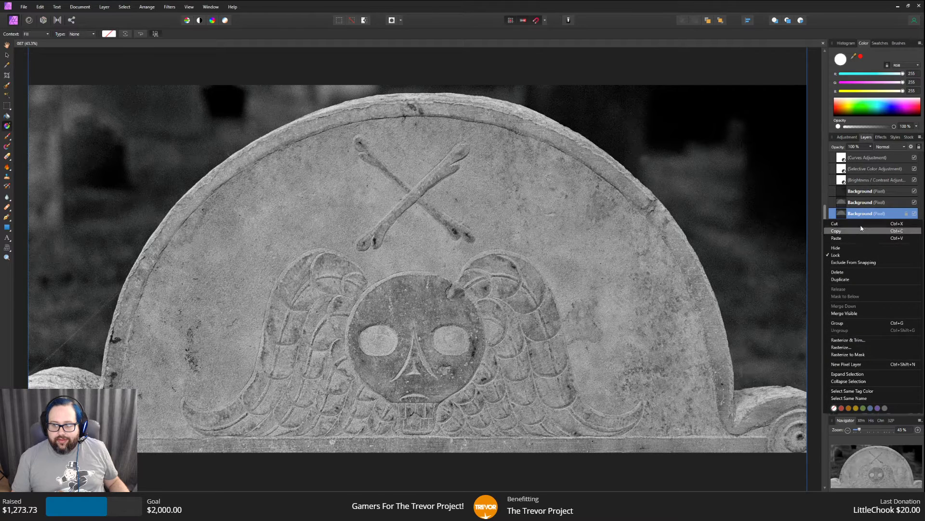
pyautogui.click(850, 280)
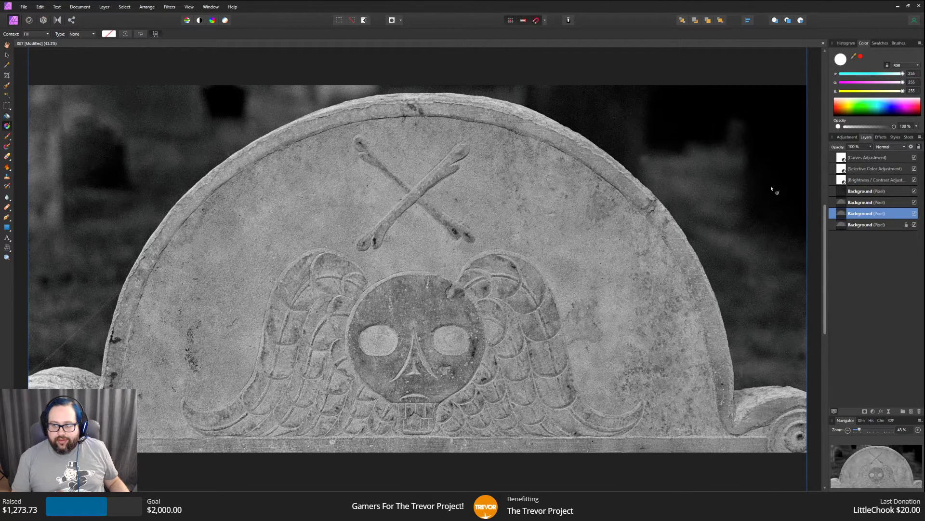
pyautogui.moveTo(29, 85); pyautogui.dragTo(141, 184)
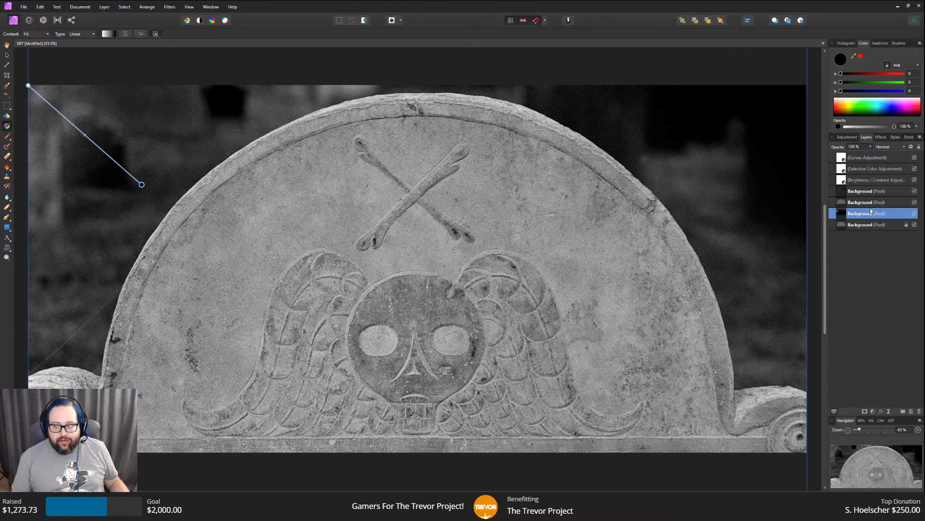
# - Move the new gradient layer up one position, extend its gradient to the gravestone's edge, and apply the Black to transparent preset
pyautogui.moveTo(870, 213); pyautogui.dragTo(865, 201)
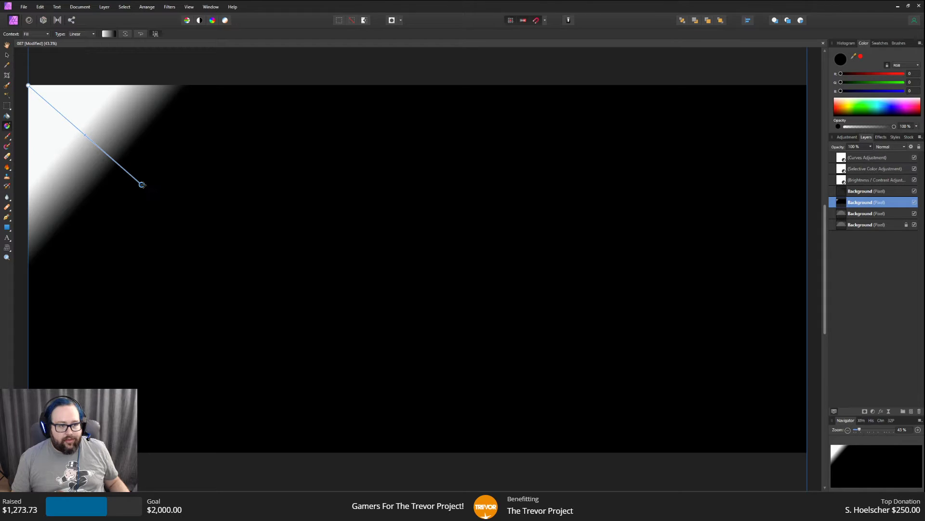
pyautogui.moveTo(141, 184); pyautogui.dragTo(178, 214)
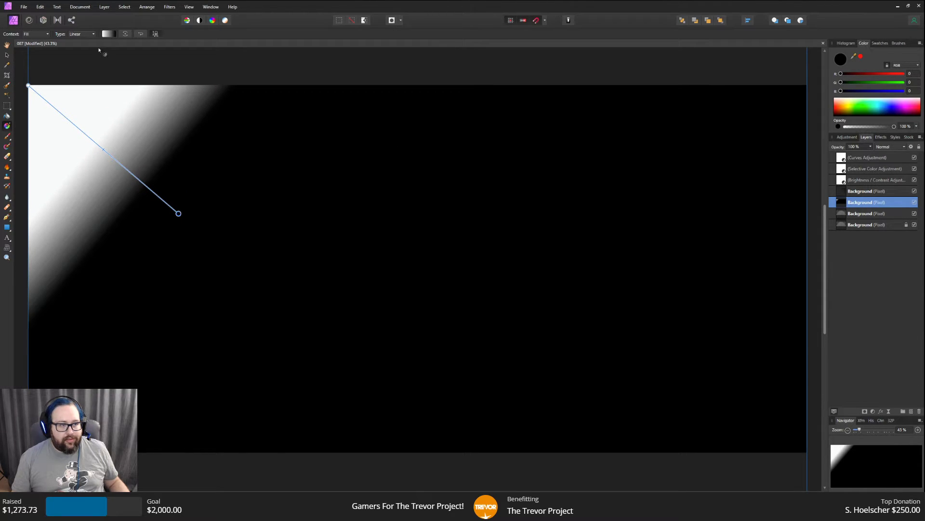
pyautogui.click(107, 34)
pyautogui.click(63, 47)
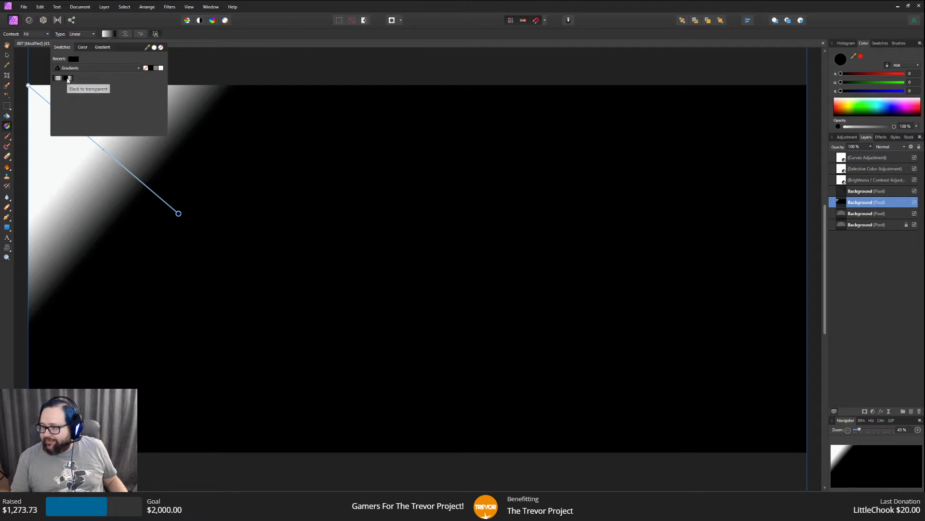
pyautogui.click(67, 78)
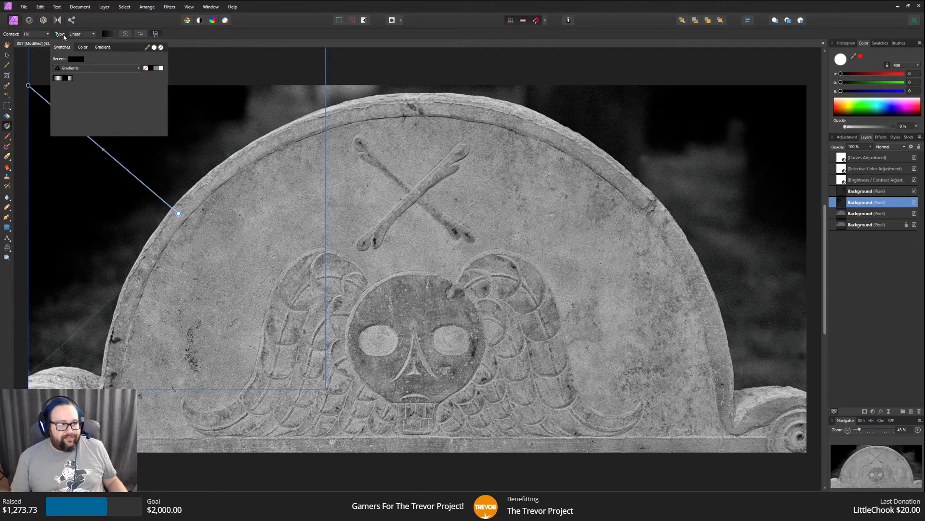
# - Set the opacity of the upper-left gradient's black stop to 50% and select the Background layer beneath it
pyautogui.click(103, 47)
pyautogui.click(152, 98)
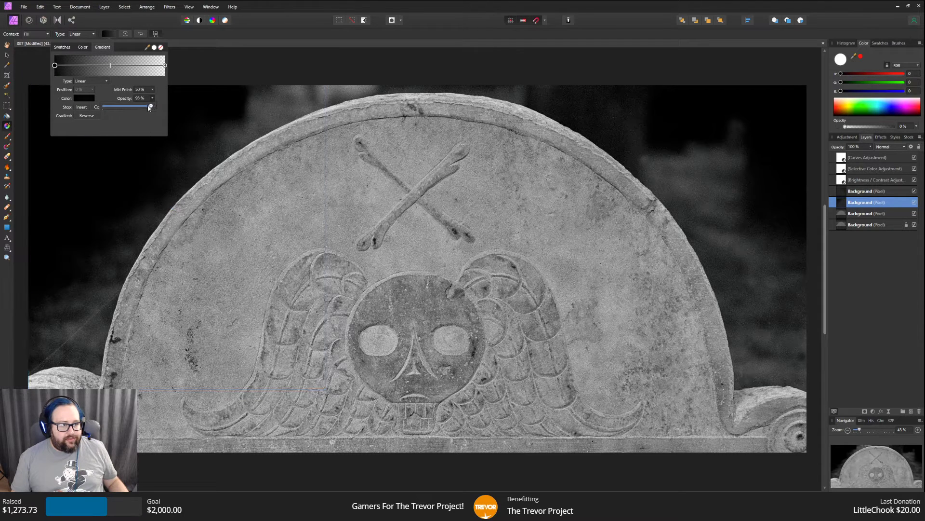
pyautogui.moveTo(154, 106); pyautogui.dragTo(129, 108)
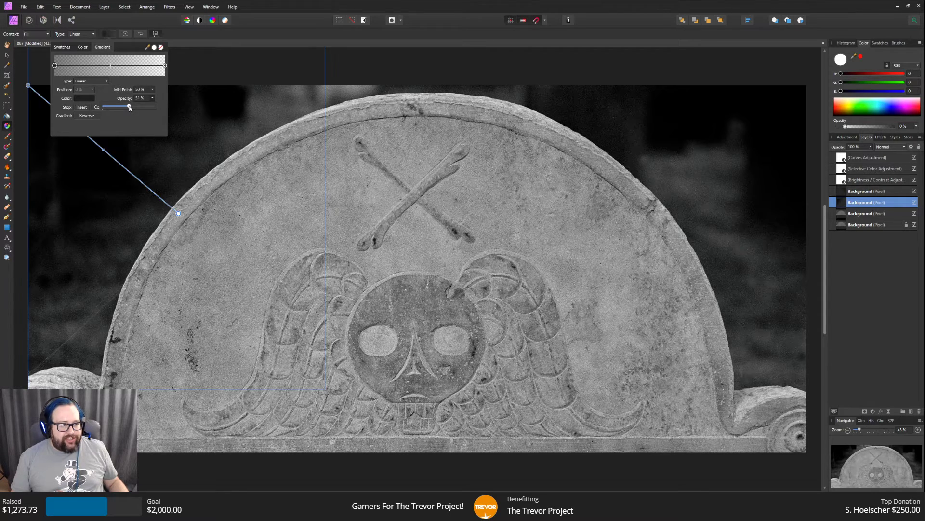
pyautogui.moveTo(130, 109); pyautogui.dragTo(128, 108)
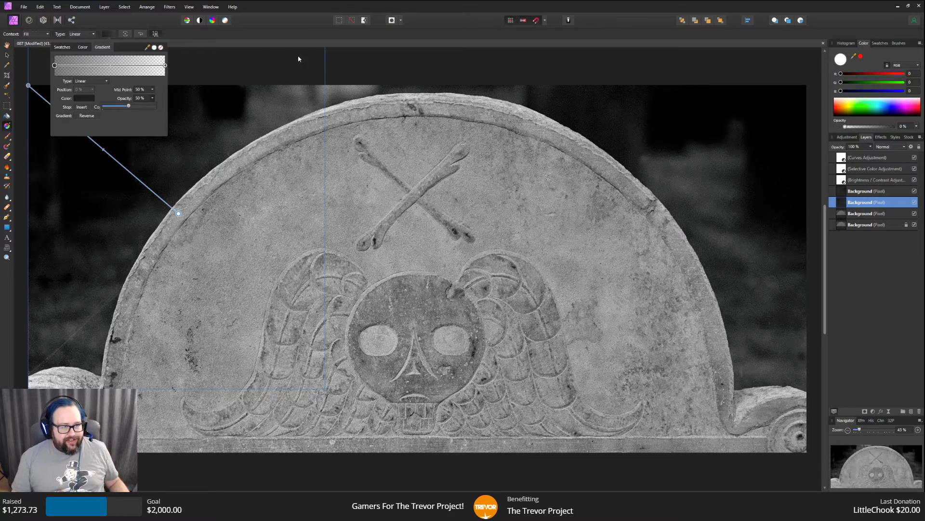
pyautogui.hotkey('alt', '[')
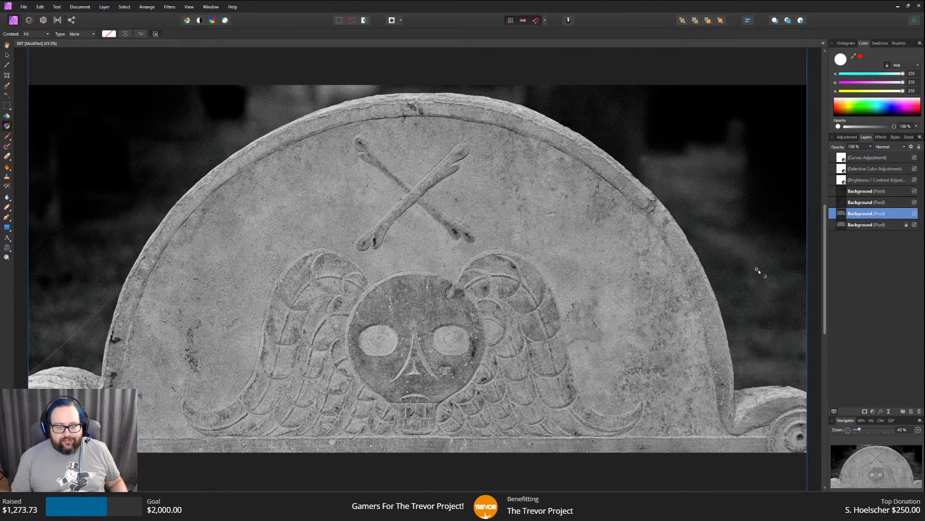
# - Save the changes to the gravestone document
pyautogui.click(24, 6)
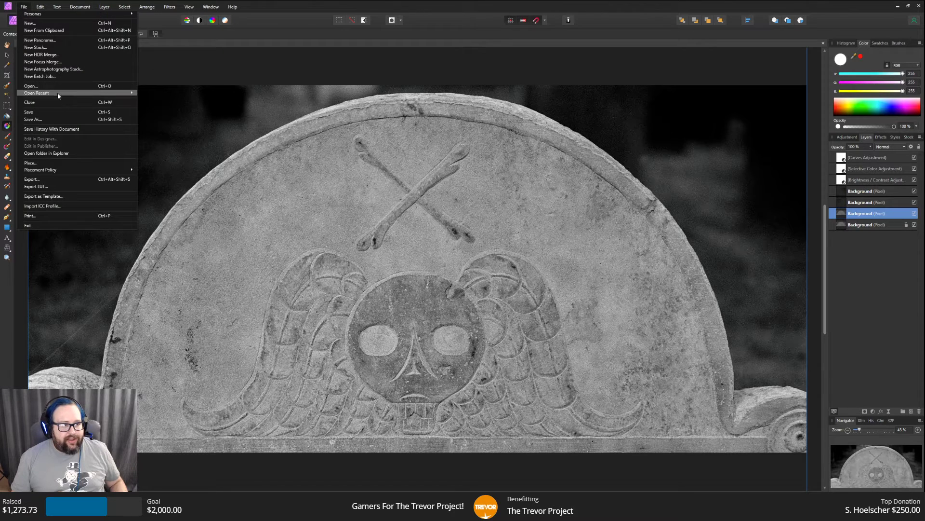
pyautogui.click(57, 114)
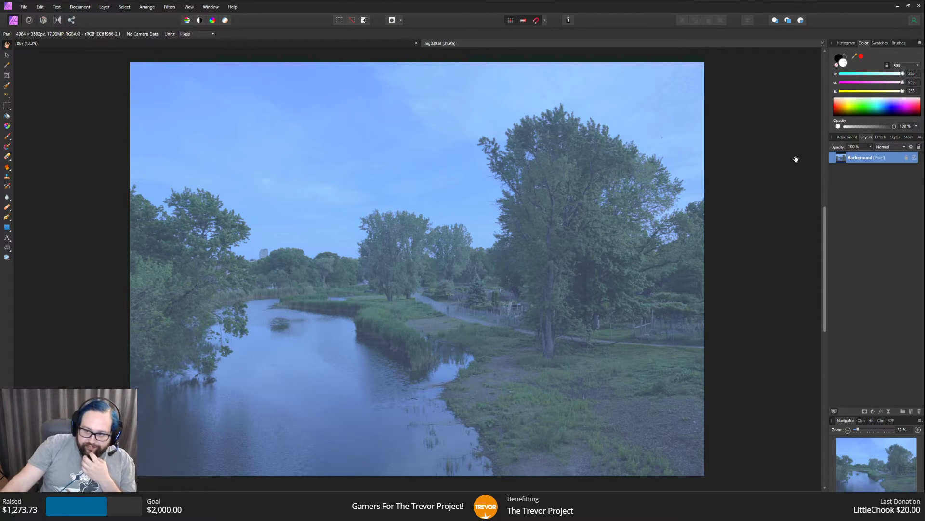
# - Convert img039.tif to the Adobe RGB (1998) profile using Relative Colorimetric rendering intent with black point compensation enabled
pyautogui.click(40, 6)
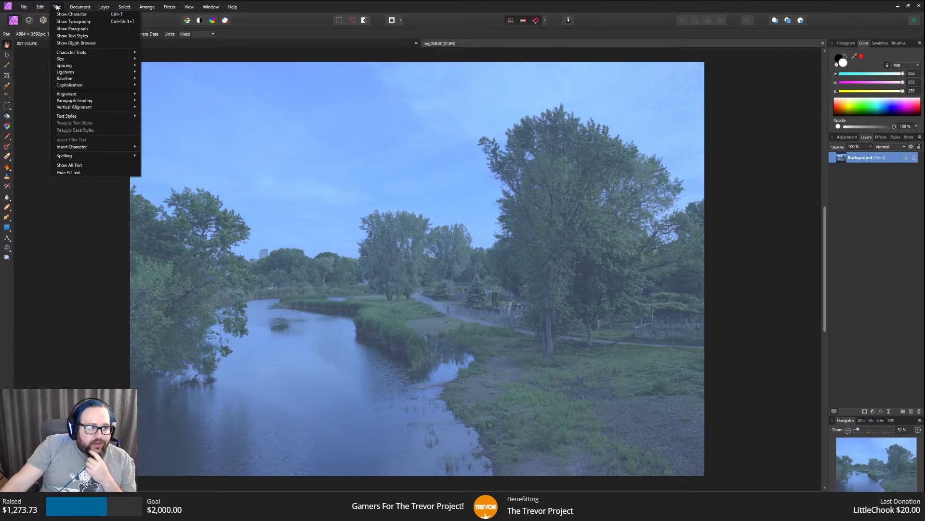
pyautogui.moveTo(25, 7)
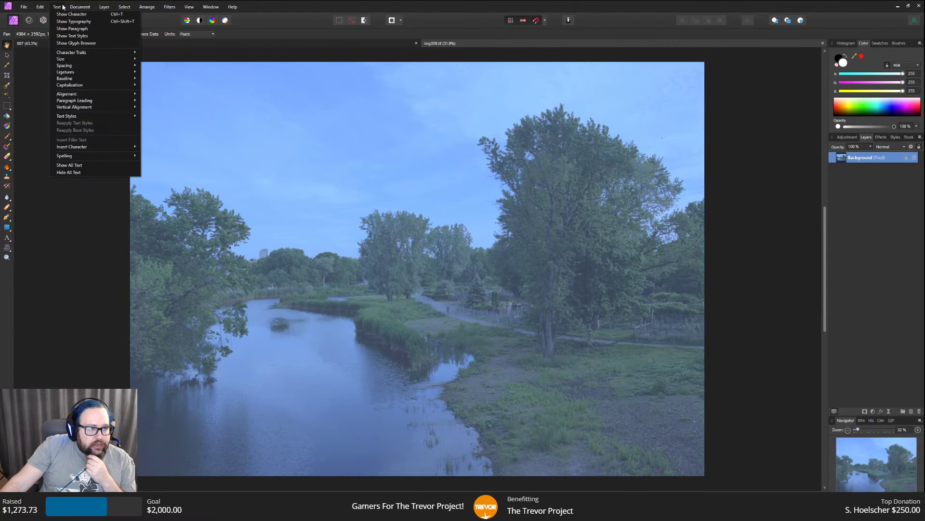
pyautogui.moveTo(70, 7)
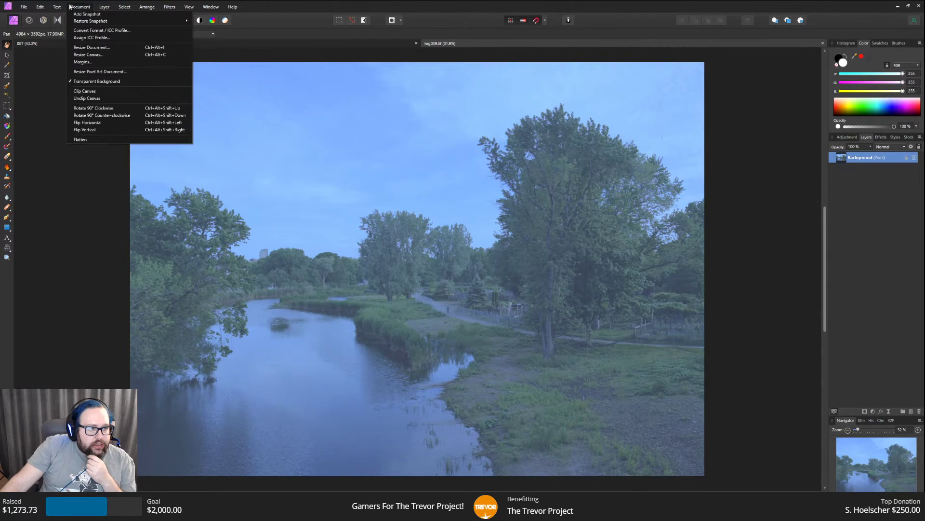
pyautogui.click(104, 31)
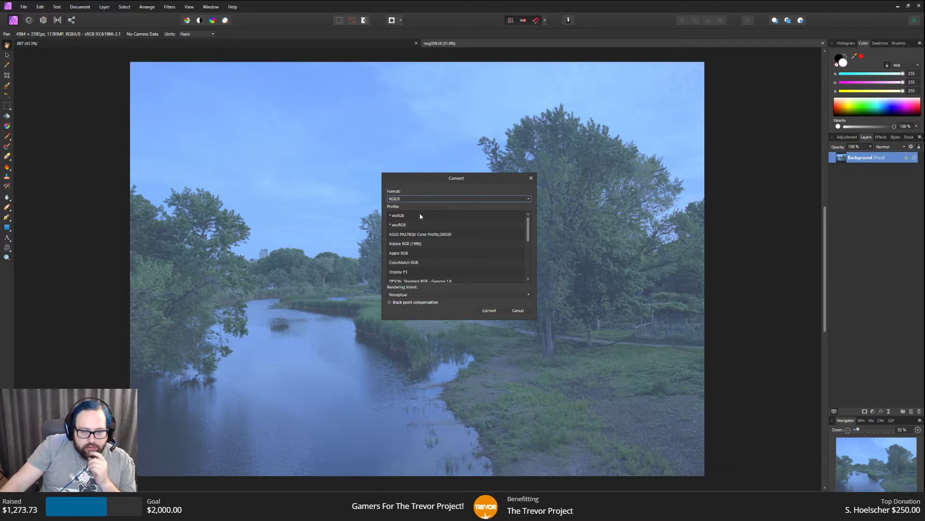
pyautogui.click(417, 244)
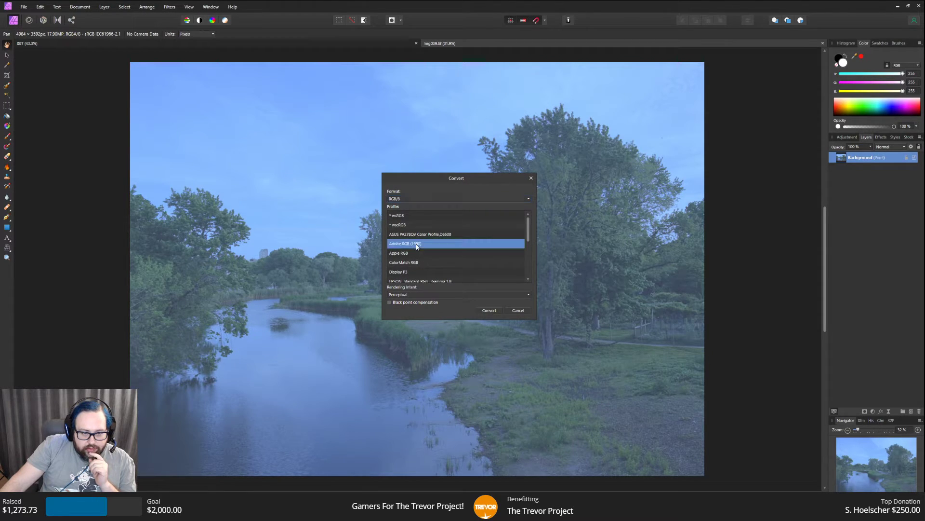
pyautogui.click(406, 295)
pyautogui.click(401, 308)
pyautogui.click(389, 302)
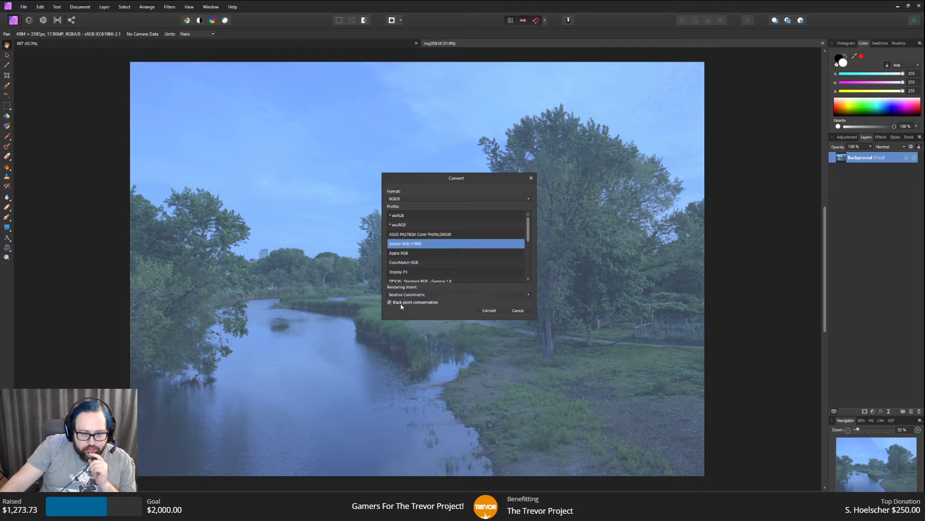
pyautogui.click(489, 310)
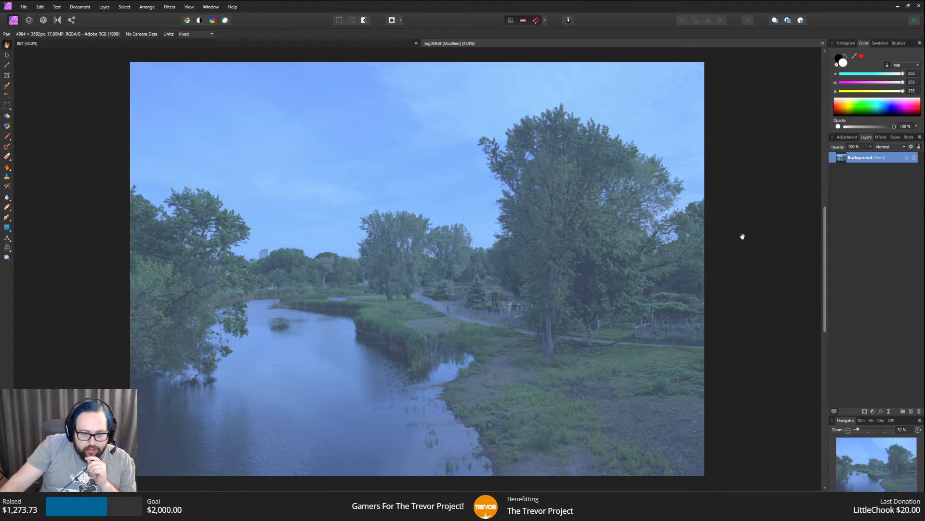
# - Duplicate the river photo's locked Background layer and apply Auto Levels to the copy
pyautogui.rightClick(857, 157)
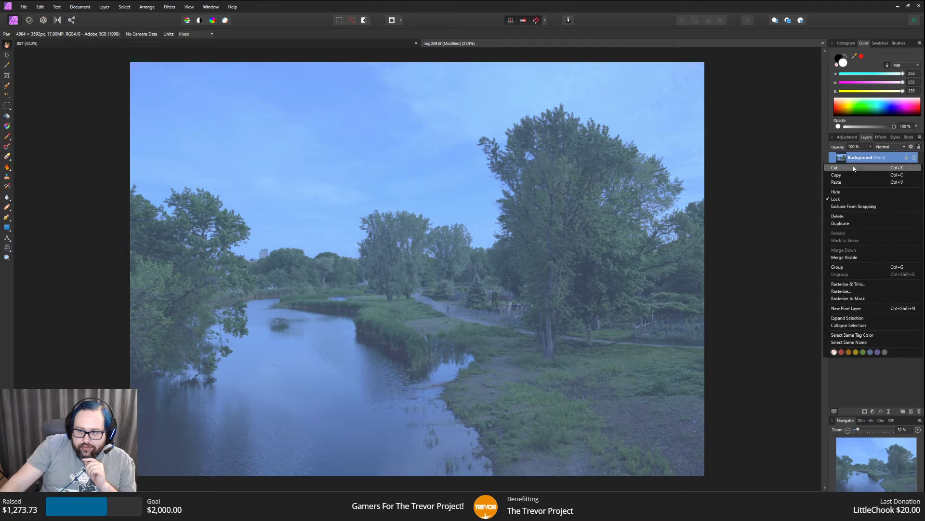
pyautogui.click(845, 224)
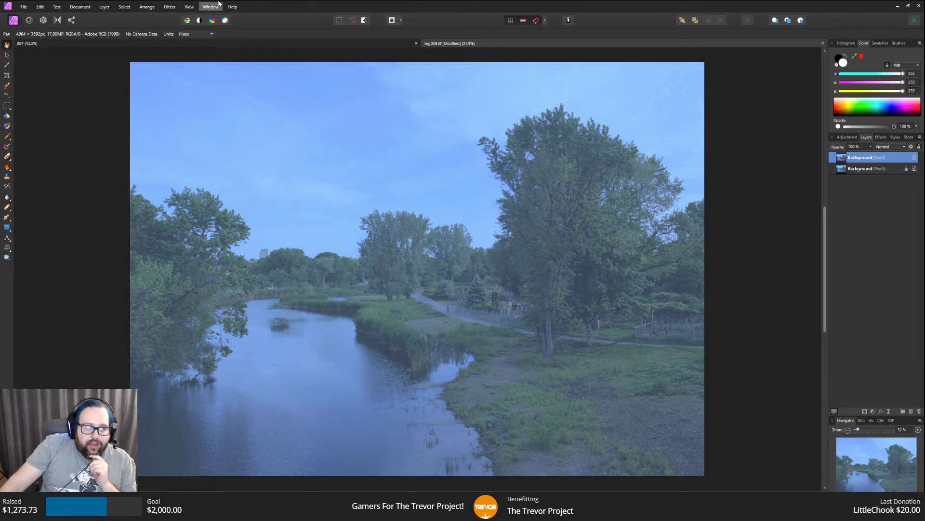
pyautogui.click(187, 23)
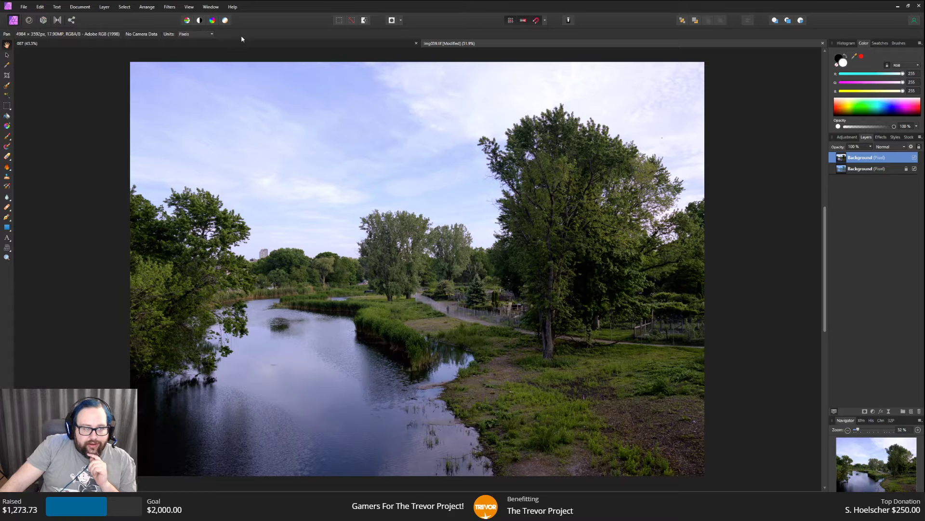
# - Try Auto White Balance on the duplicated Background layer and undo it
pyautogui.click(226, 20)
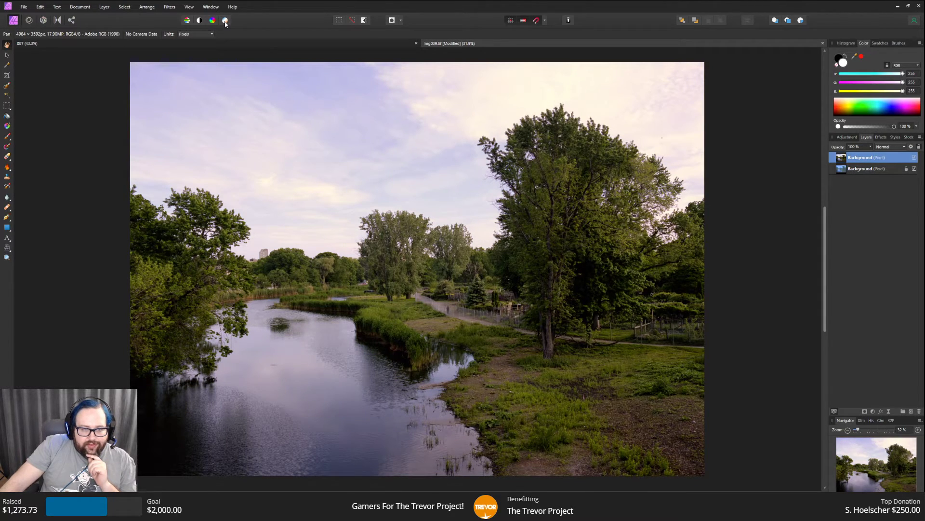
pyautogui.click(40, 7)
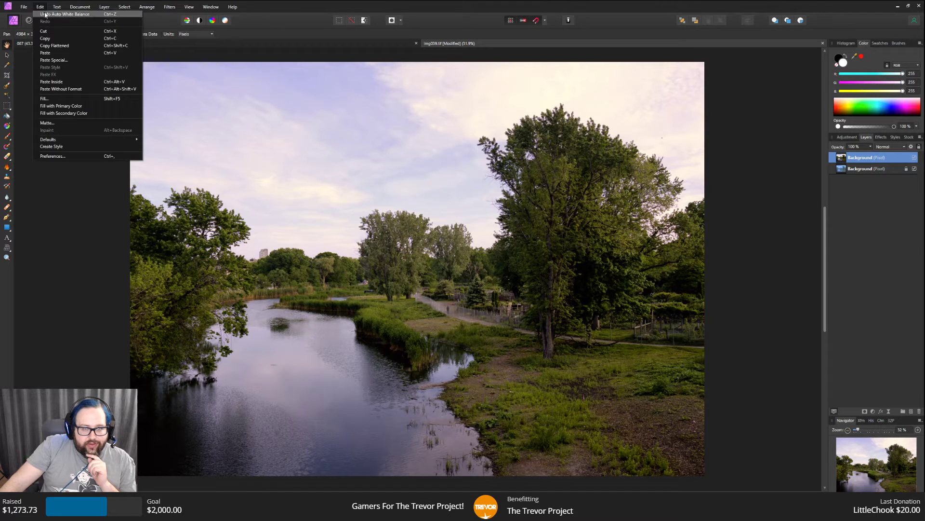
pyautogui.click(45, 15)
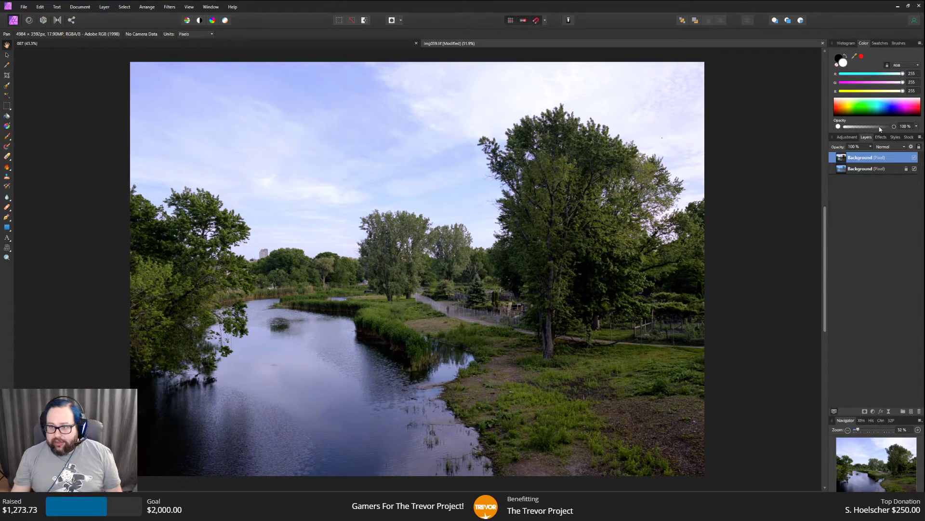
# - Add a Curves adjustment and raise the master curve's midpoint slightly to about X 0.501, Y 0.538
pyautogui.click(848, 138)
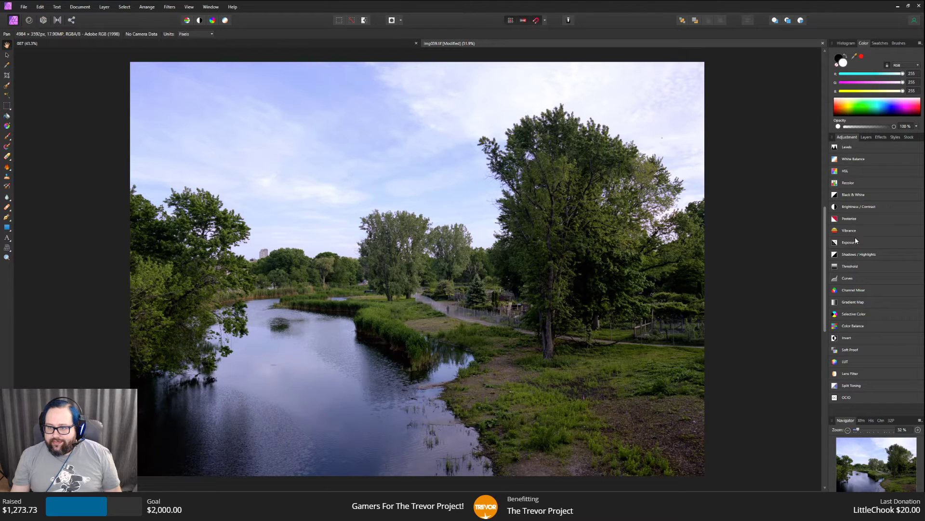
pyautogui.click(856, 278)
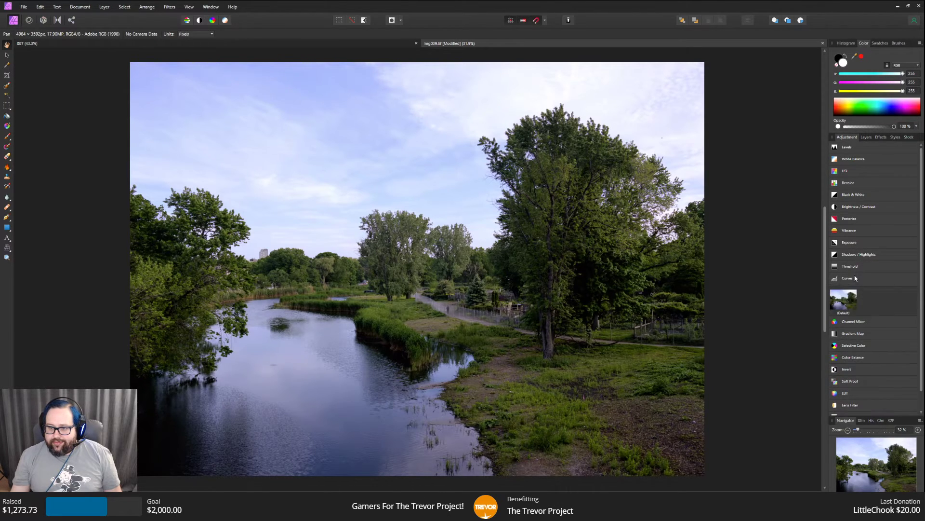
pyautogui.click(843, 301)
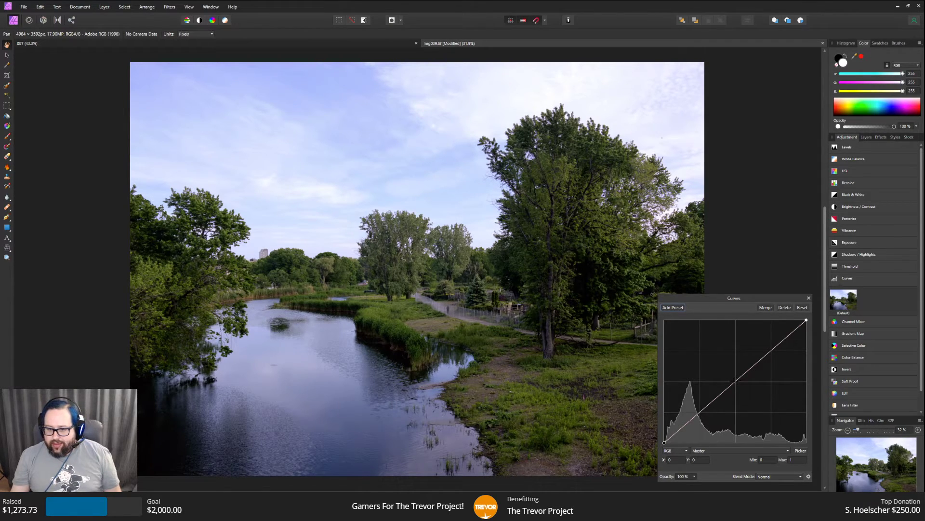
pyautogui.moveTo(735, 382); pyautogui.dragTo(736, 379)
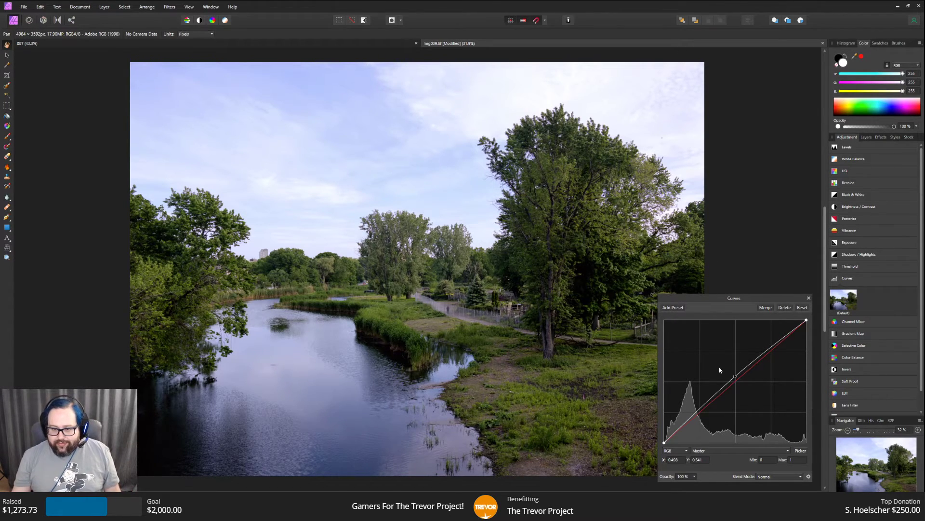
pyautogui.click(735, 376)
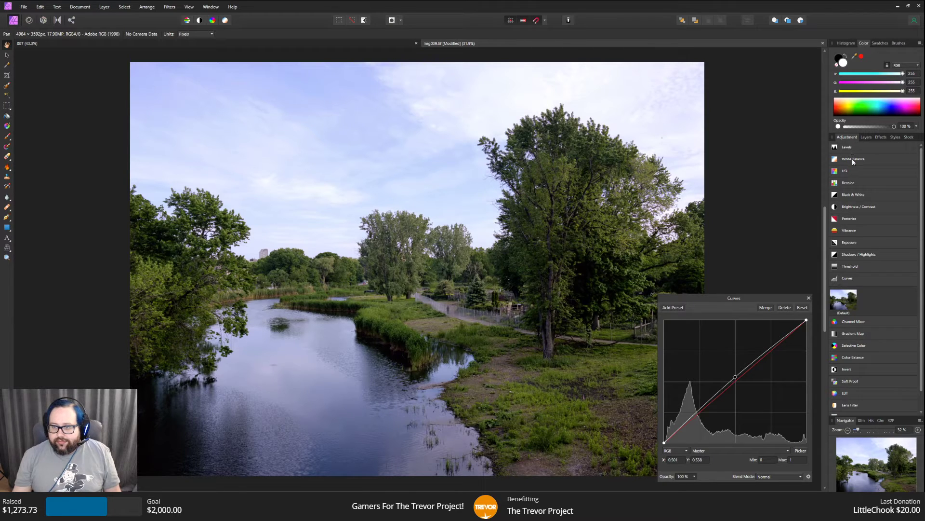
# - Add a default HSL adjustment and reduce the saturation of the yellows to mute the foliage
pyautogui.moveTo(852, 172)
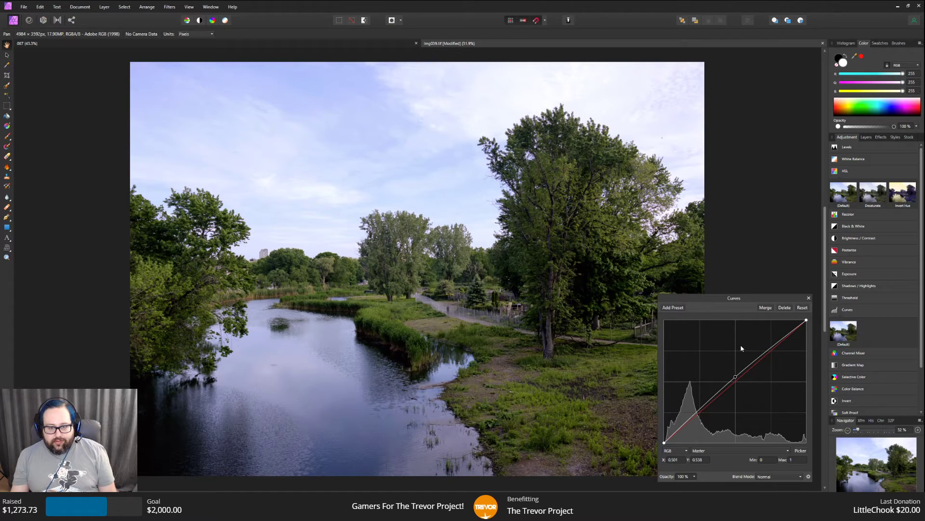
pyautogui.click(846, 195)
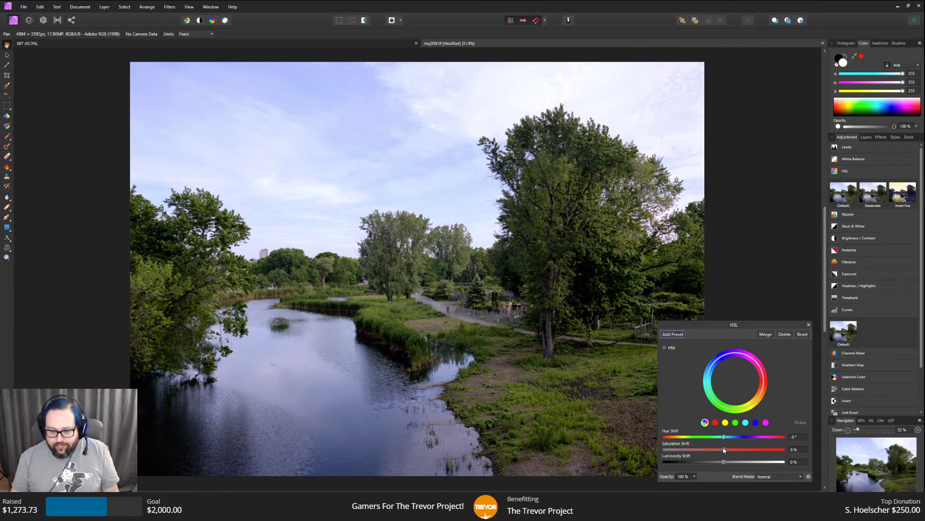
pyautogui.click(736, 422)
pyautogui.moveTo(723, 449)
pyautogui.mouseDown()
pyautogui.moveTo(682, 450)
pyautogui.moveTo(742, 457)
pyautogui.moveTo(726, 455)
pyautogui.mouseUp()
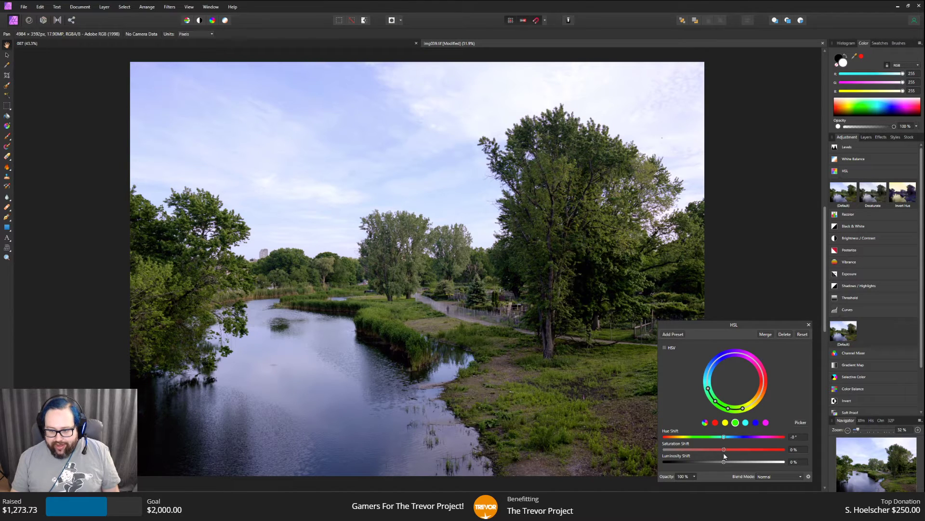
pyautogui.click(725, 423)
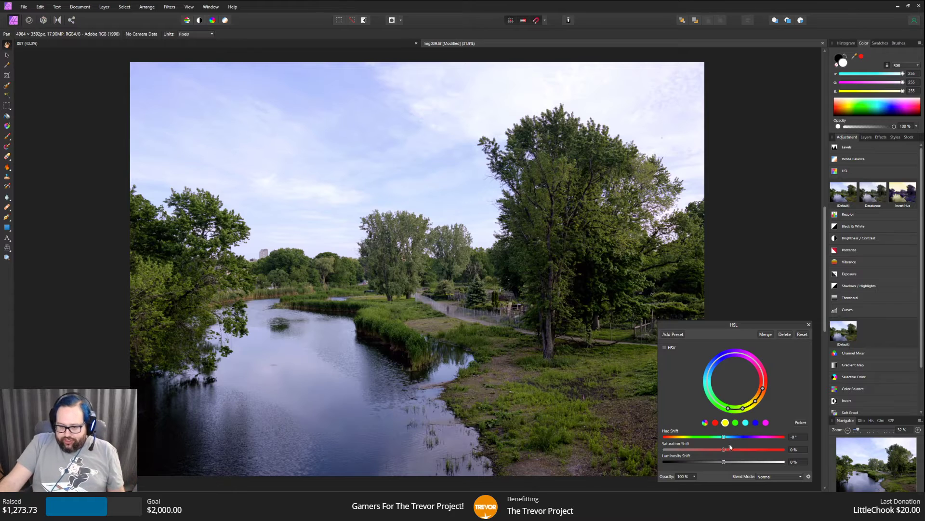
pyautogui.moveTo(724, 448); pyautogui.dragTo(637, 445)
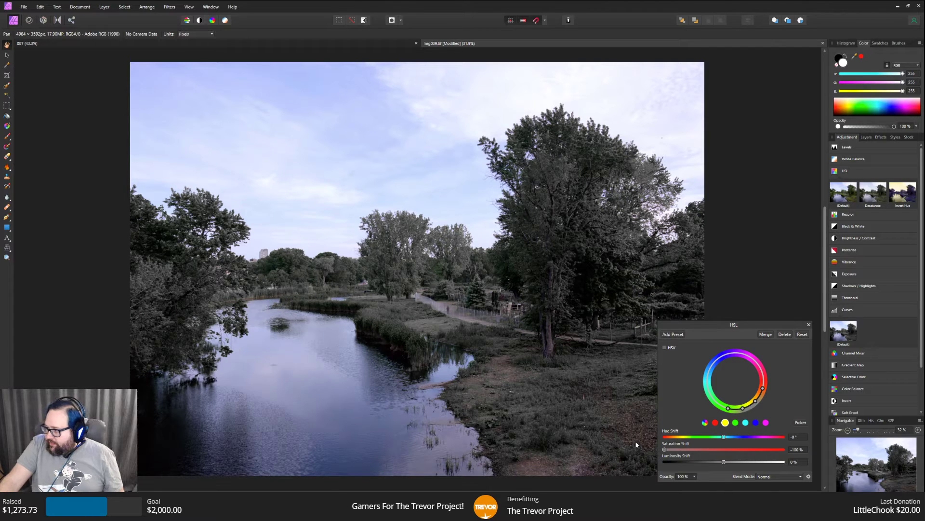
pyautogui.moveTo(636, 445); pyautogui.dragTo(707, 454)
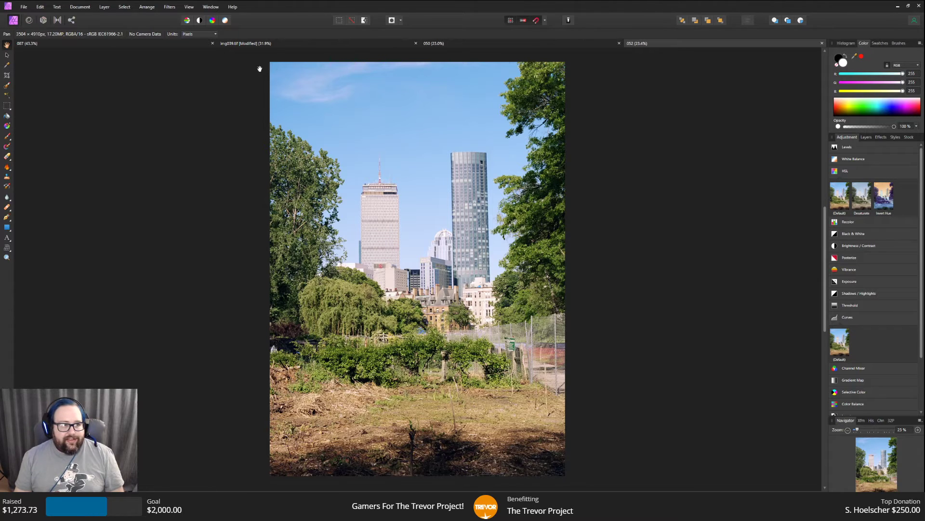
# - Look at photo 050 for comparison and return to the river photo img039.tif
pyautogui.click(457, 42)
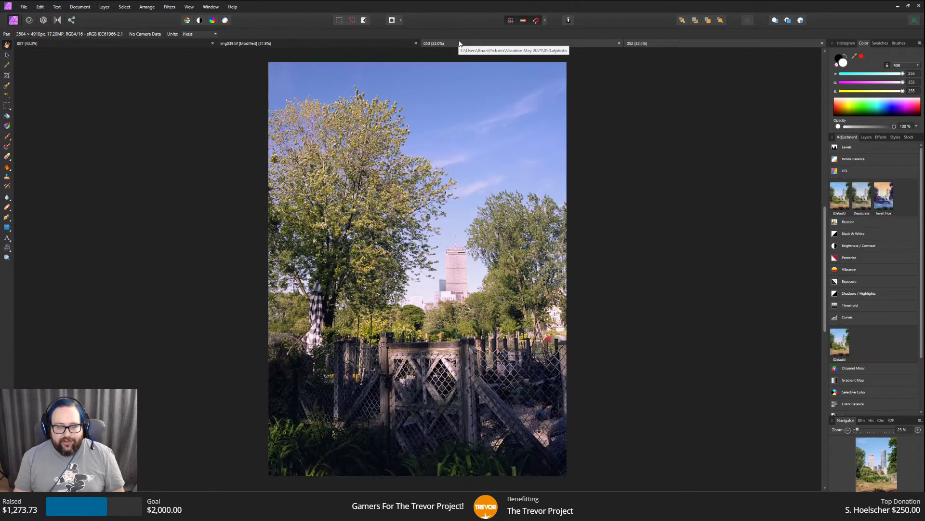
pyautogui.click(291, 43)
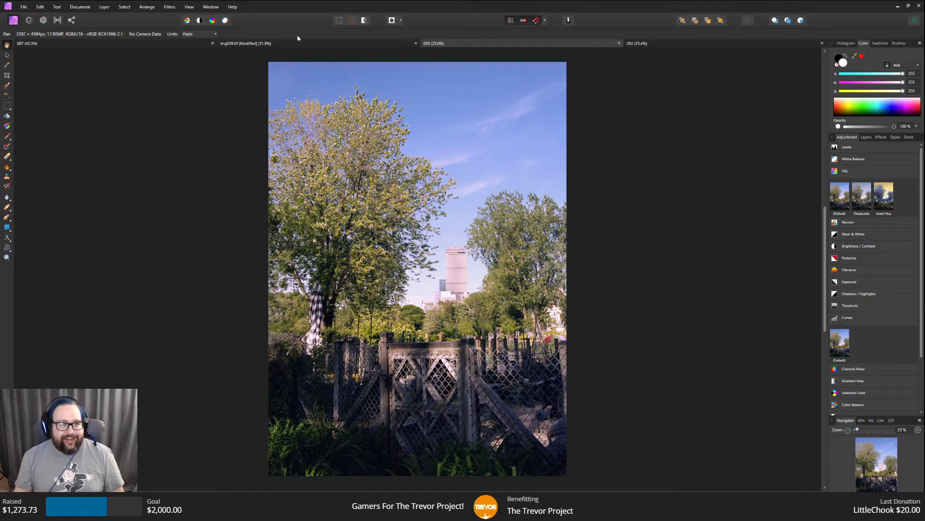
pyautogui.click(290, 43)
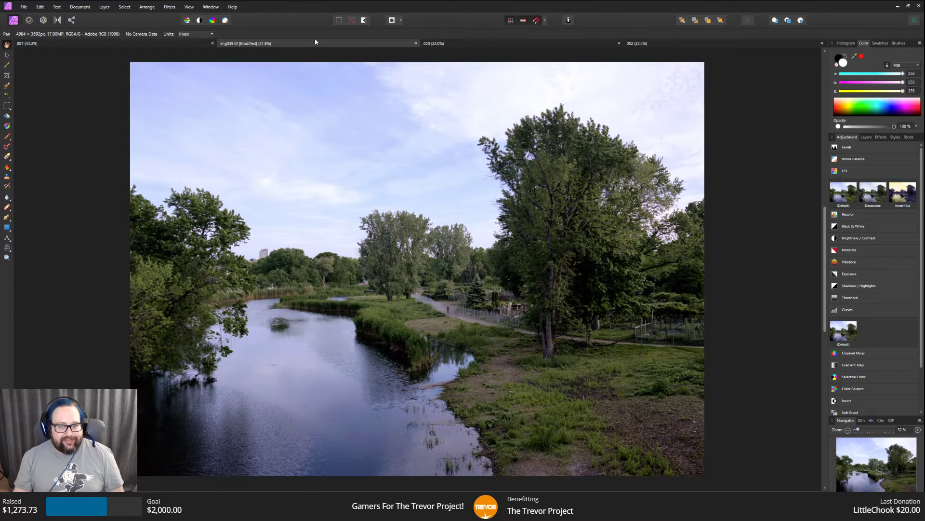
# - Save the river photo as an Affinity file named 039 in the Vacation May 2021 folder
pyautogui.click(23, 6)
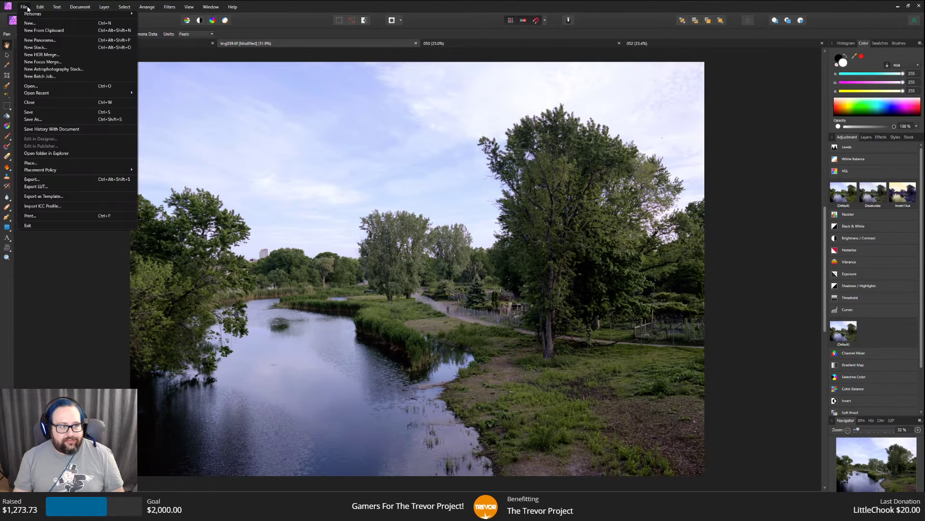
pyautogui.click(45, 120)
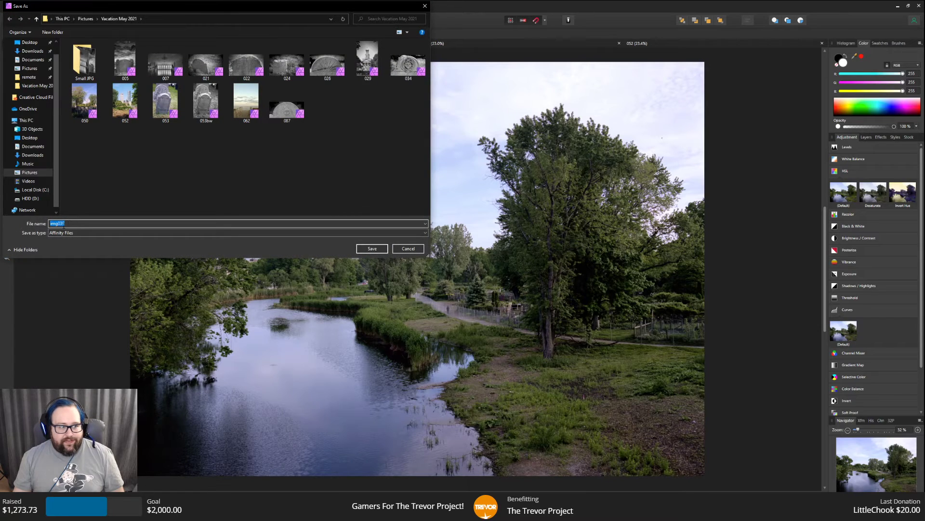
pyautogui.click(56, 224)
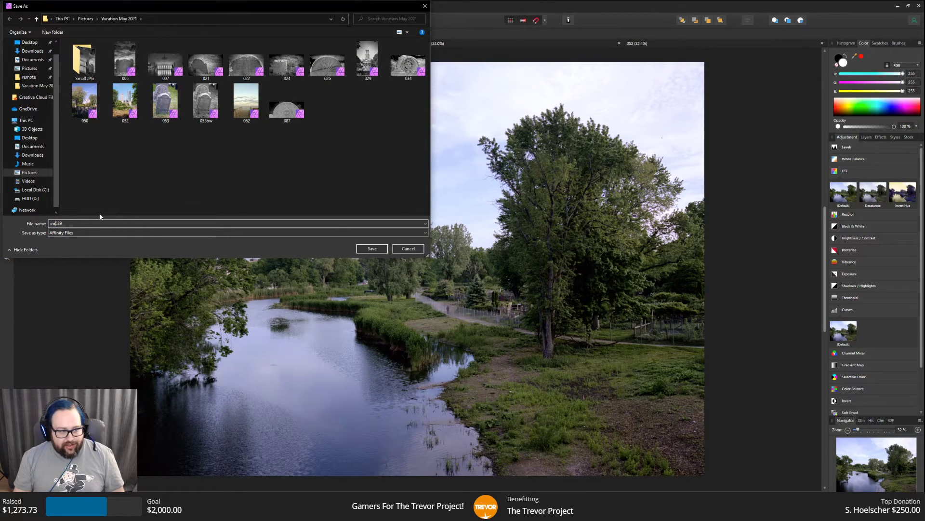
pyautogui.press('BackSpace')
pyautogui.press('BackSpace')
pyautogui.press('Return')
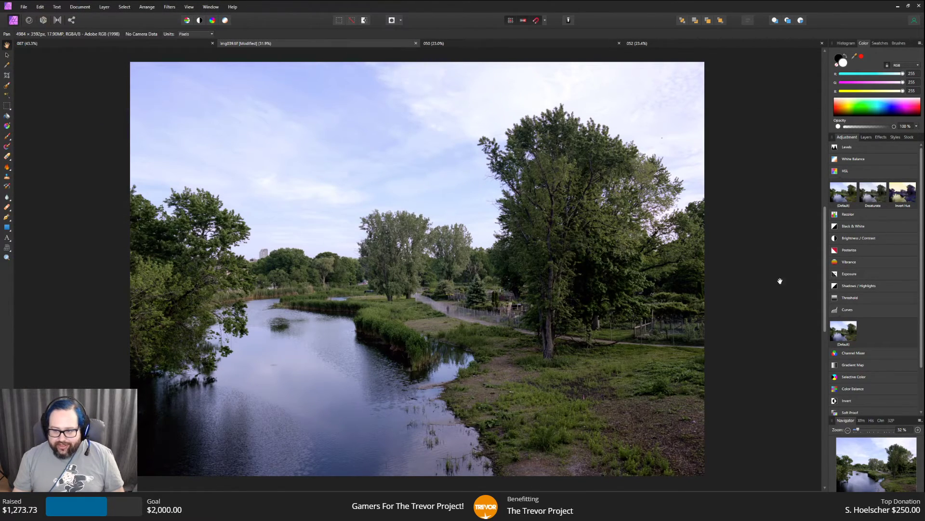
# - Reopen the river photo's HSL adjustment and set the saturation shift of the yellows to -19 %
pyautogui.click(868, 138)
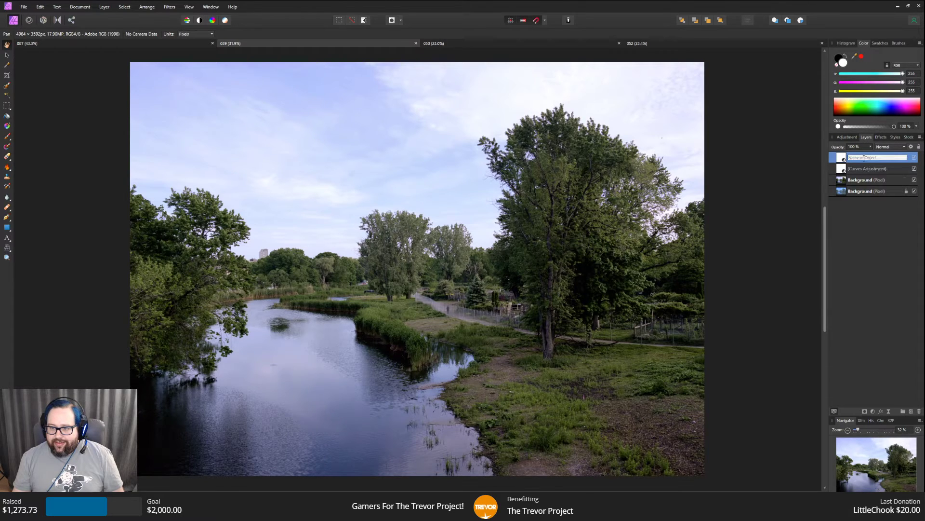
pyautogui.click(841, 160)
pyautogui.doubleClick(841, 162)
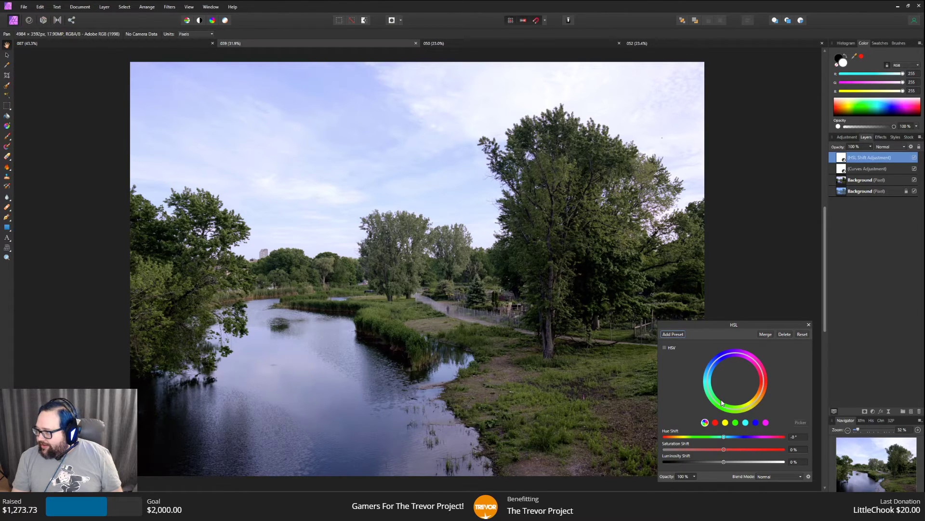
pyautogui.click(726, 422)
pyautogui.moveTo(726, 423); pyautogui.dragTo(728, 407)
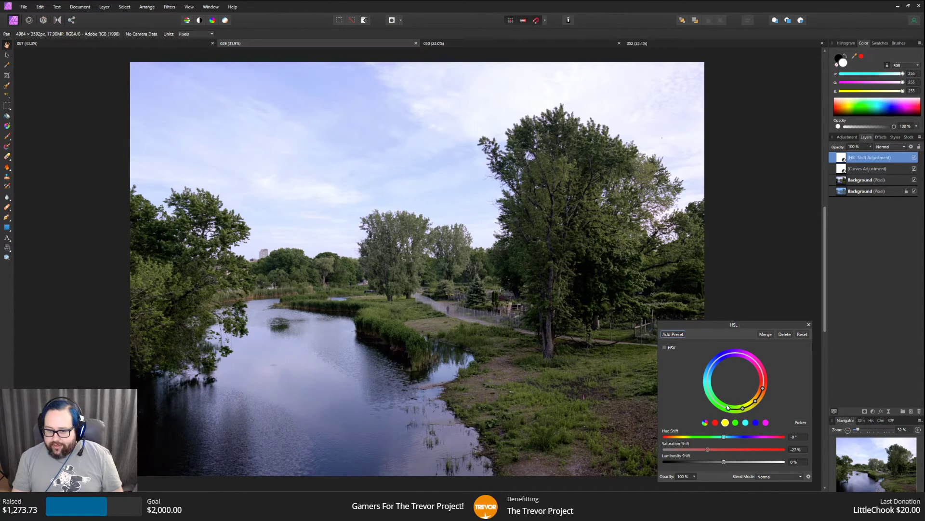
pyautogui.moveTo(708, 450); pyautogui.dragTo(713, 448)
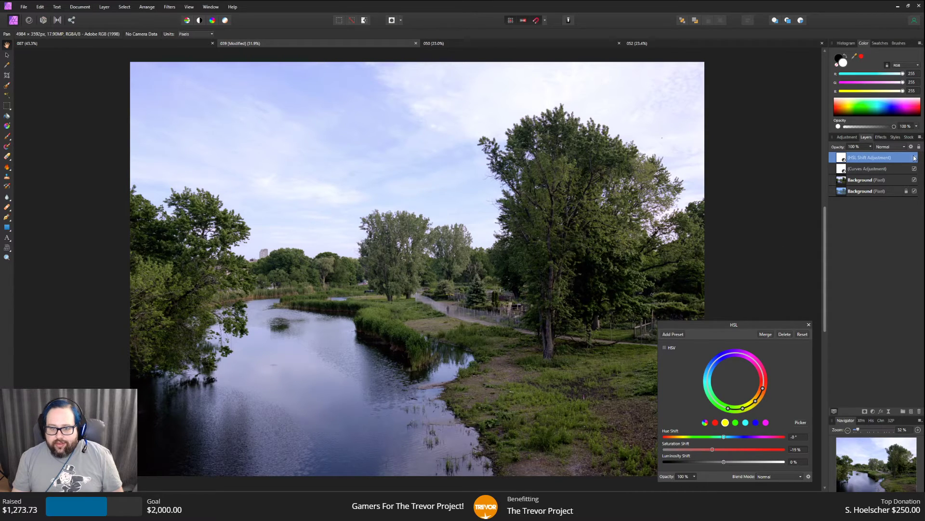
# - Try a saturation shift on the cyans, set the blues' saturation shift to 25 %, and compare with the HSL layer toggled
pyautogui.click(746, 422)
pyautogui.moveTo(724, 449)
pyautogui.mouseDown()
pyautogui.moveTo(795, 453)
pyautogui.moveTo(725, 453)
pyautogui.mouseUp()
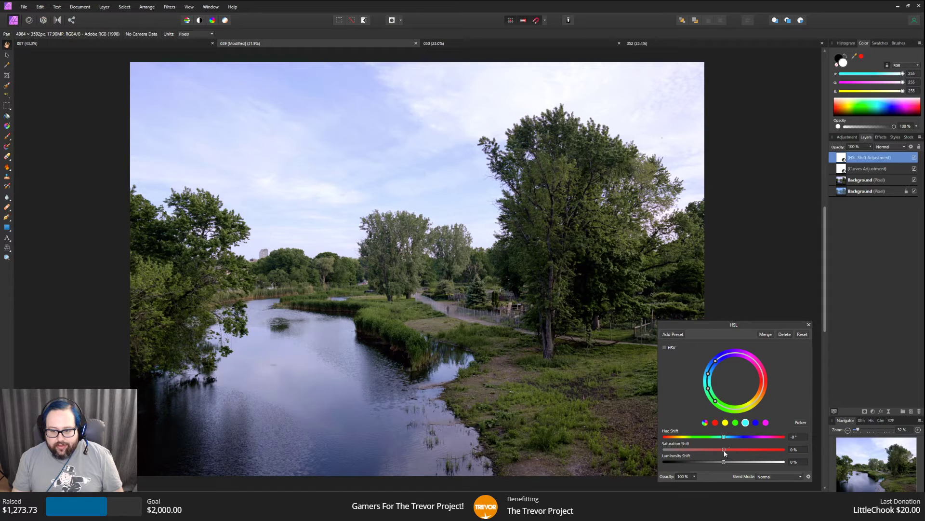
pyautogui.click(755, 422)
pyautogui.moveTo(723, 451)
pyautogui.mouseDown()
pyautogui.moveTo(782, 449)
pyautogui.moveTo(665, 450)
pyautogui.moveTo(788, 455)
pyautogui.moveTo(738, 455)
pyautogui.mouseUp()
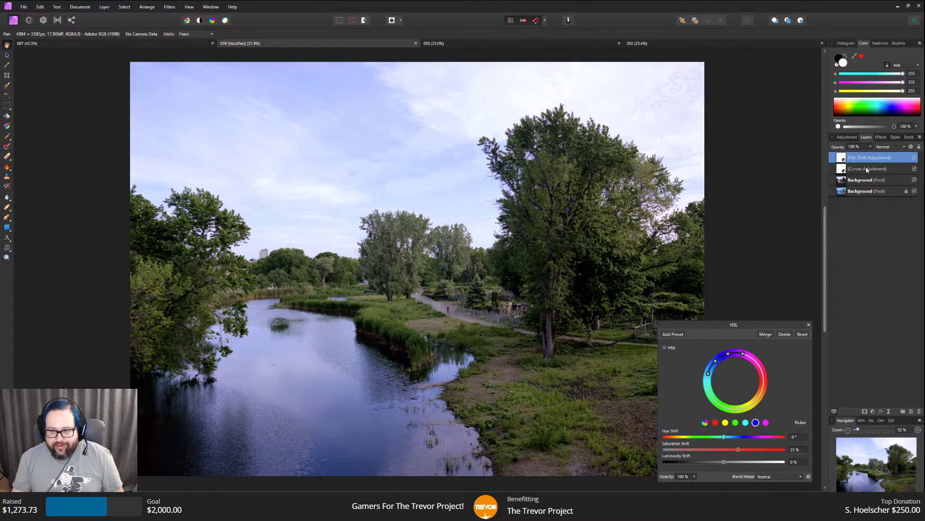
pyautogui.click(914, 157)
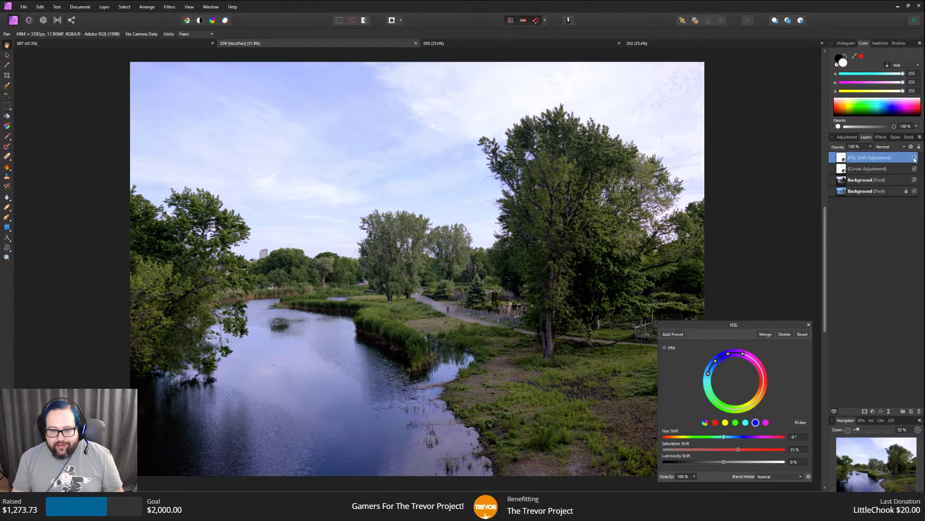
# - Try a saturation shift on the reds and set the overall HSL saturation shift to -10 %
pyautogui.click(715, 422)
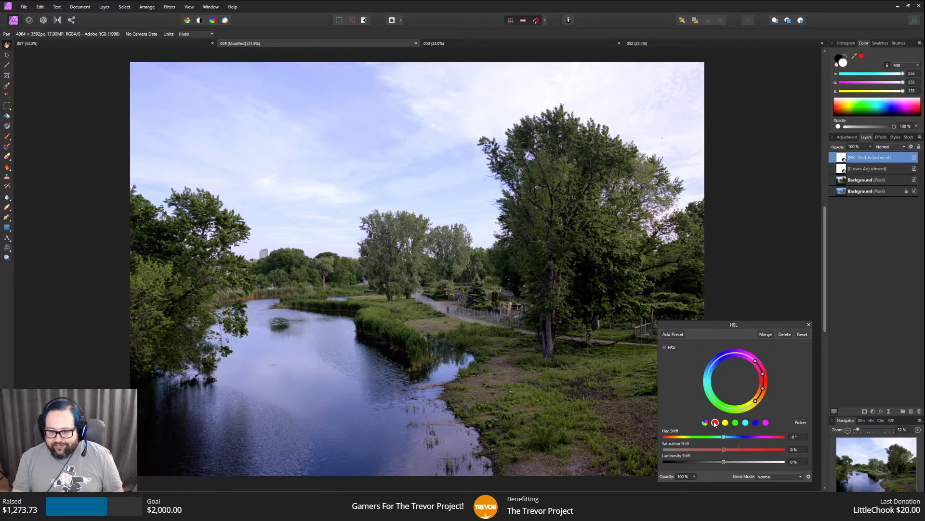
pyautogui.moveTo(723, 450)
pyautogui.mouseDown()
pyautogui.moveTo(782, 447)
pyautogui.moveTo(700, 448)
pyautogui.moveTo(723, 448)
pyautogui.mouseUp()
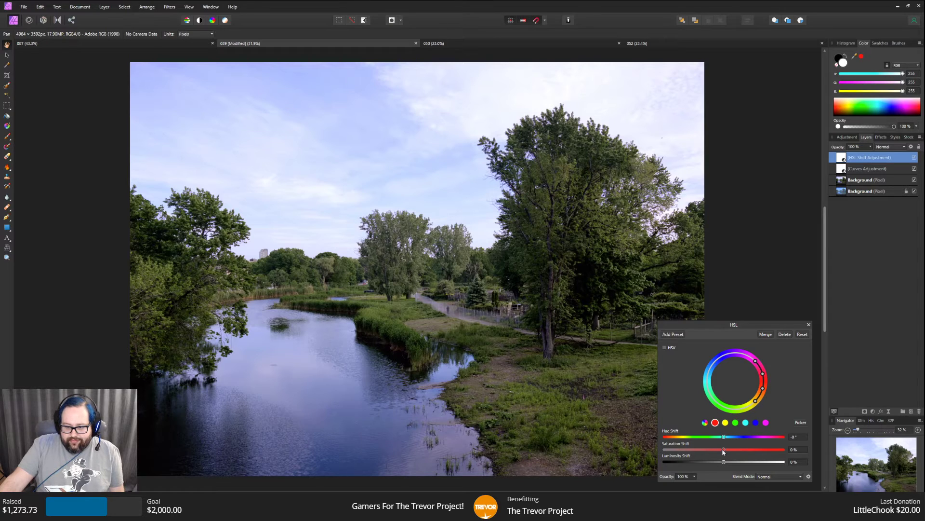
pyautogui.hotkey('ctrl', 'z')
pyautogui.moveTo(724, 449)
pyautogui.mouseDown()
pyautogui.moveTo(675, 445)
pyautogui.moveTo(719, 447)
pyautogui.mouseUp()
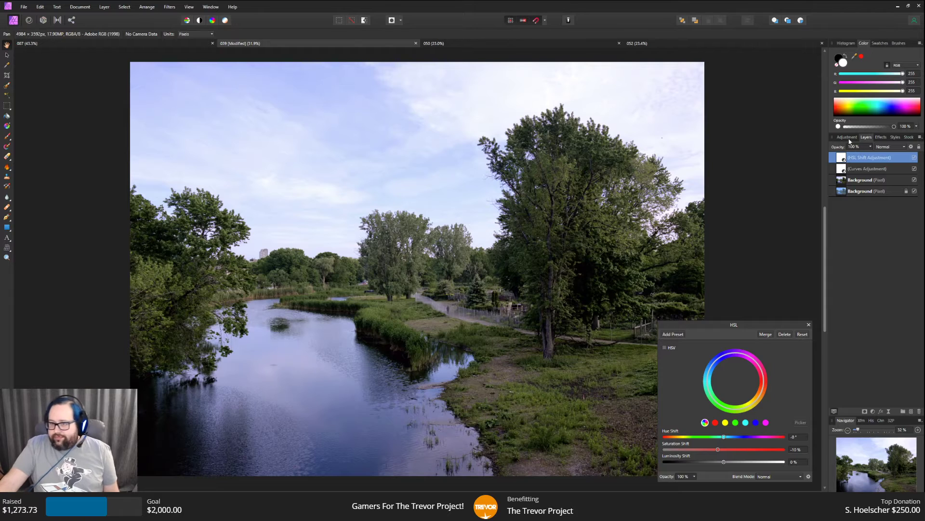
# - Add a default Brightness / Contrast adjustment and set its contrast to 5 %, keeping brightness at 0 %
pyautogui.click(848, 138)
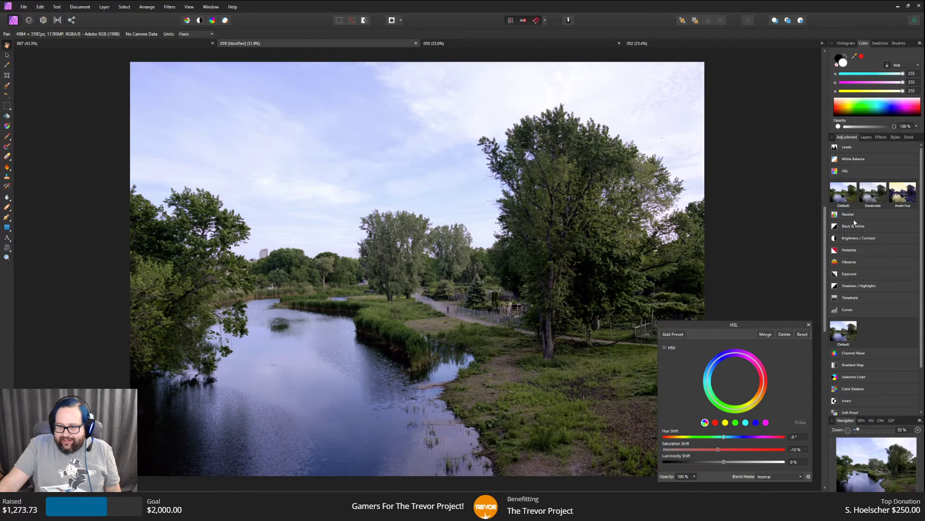
pyautogui.click(866, 138)
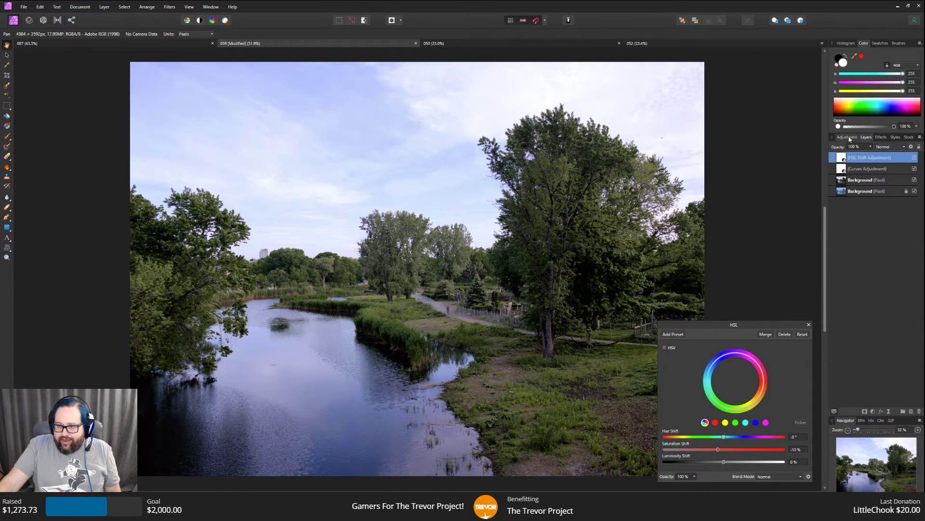
pyautogui.click(847, 137)
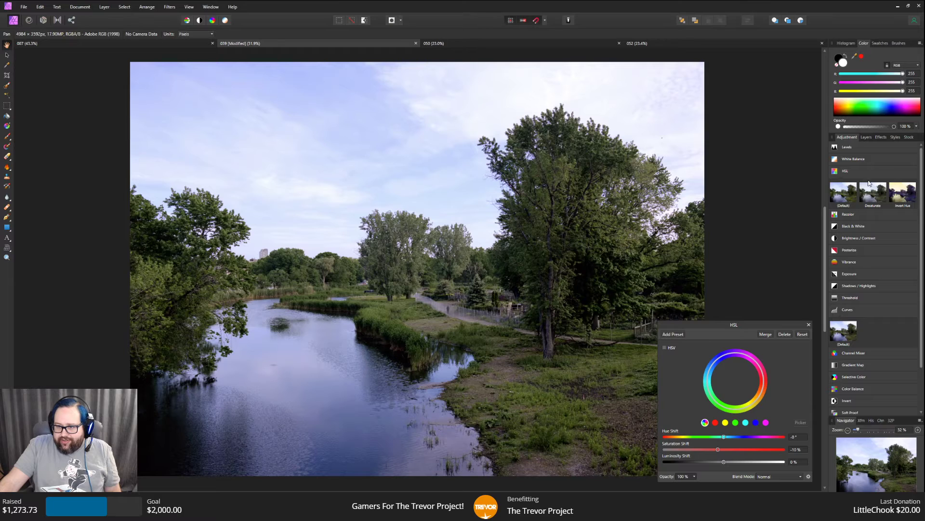
pyautogui.click(867, 236)
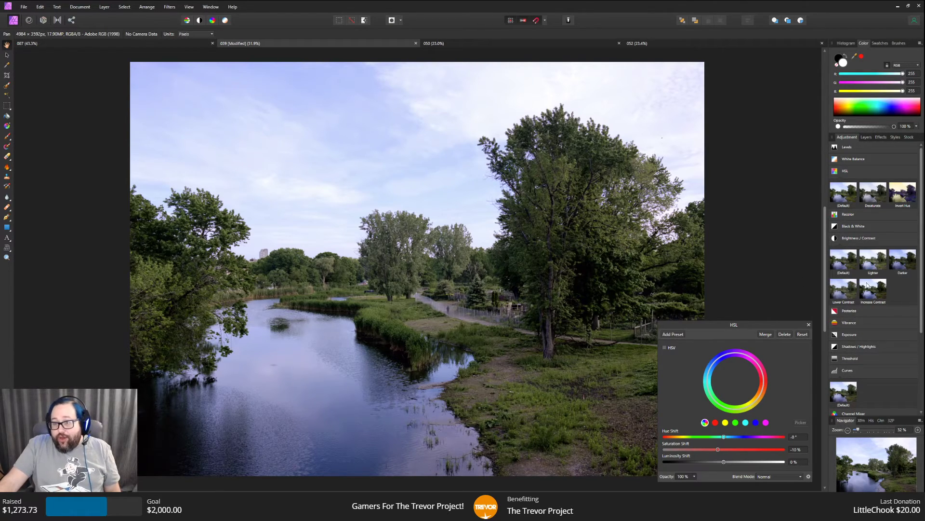
pyautogui.click(841, 269)
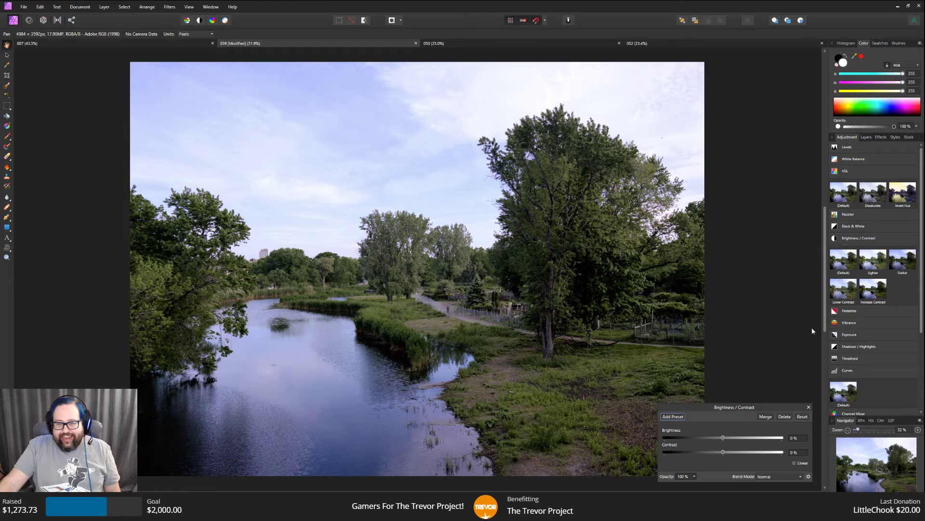
pyautogui.moveTo(723, 452)
pyautogui.mouseDown()
pyautogui.moveTo(773, 452)
pyautogui.moveTo(718, 452)
pyautogui.moveTo(728, 453)
pyautogui.mouseUp()
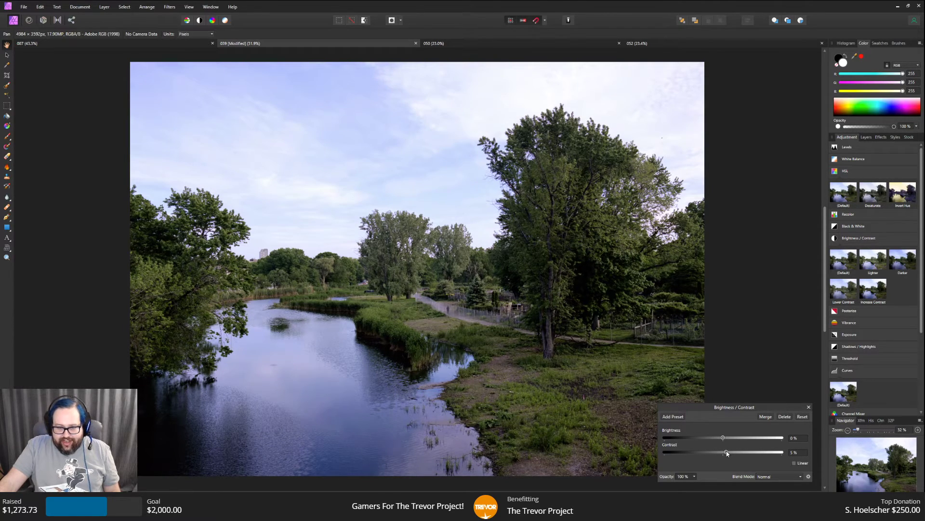
pyautogui.moveTo(723, 440); pyautogui.dragTo(726, 440)
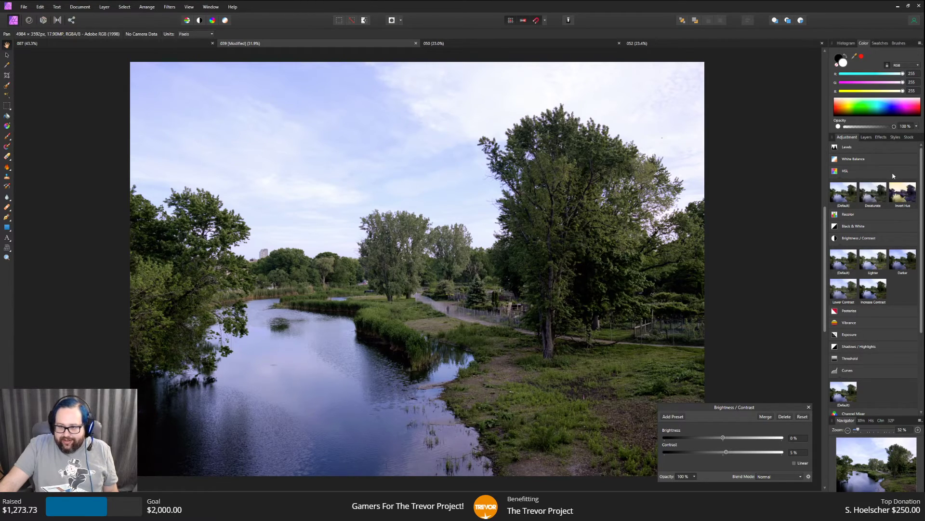
# - Add a default Selective Color adjustment to the river photo
pyautogui.scroll(-3, 867, 329)
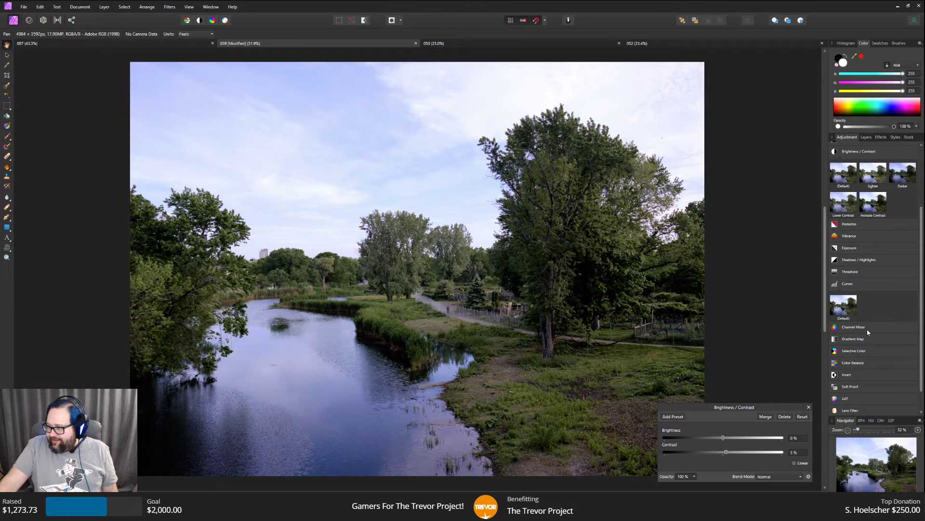
pyautogui.scroll(-1, 867, 330)
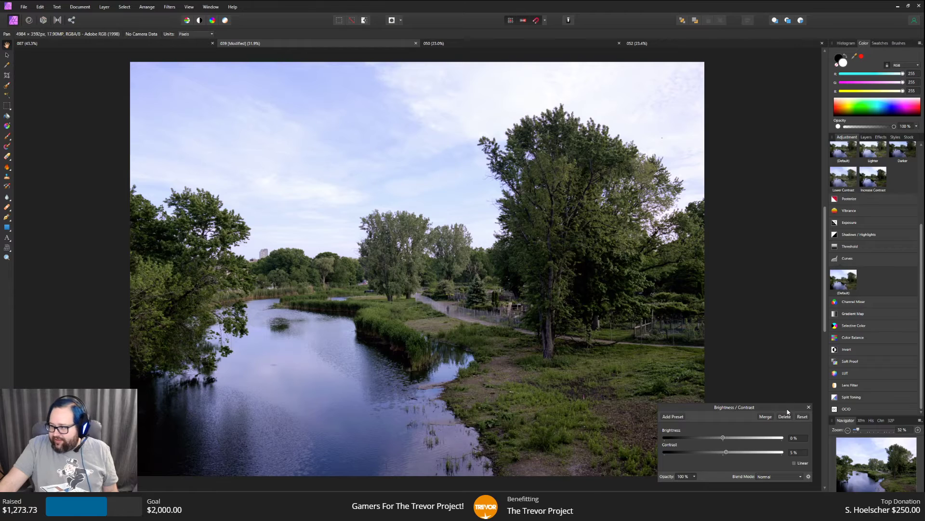
pyautogui.click(873, 329)
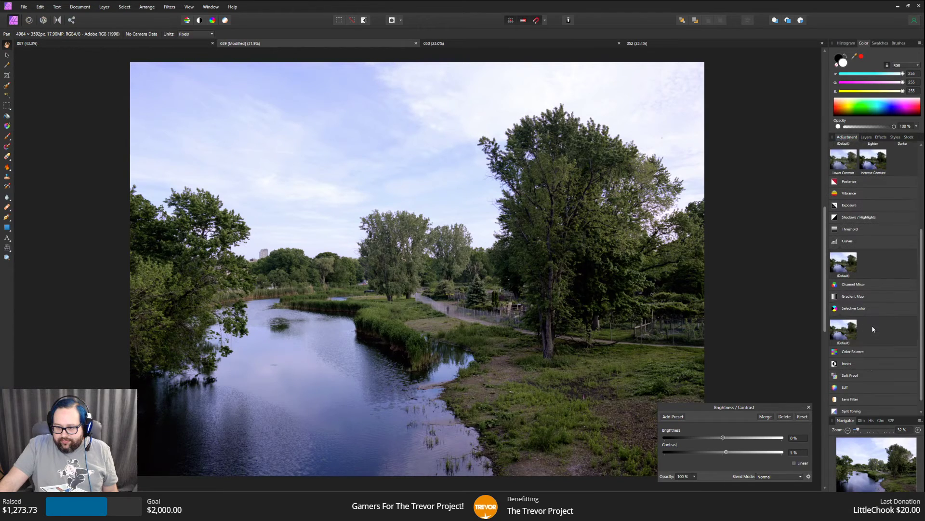
pyautogui.click(846, 329)
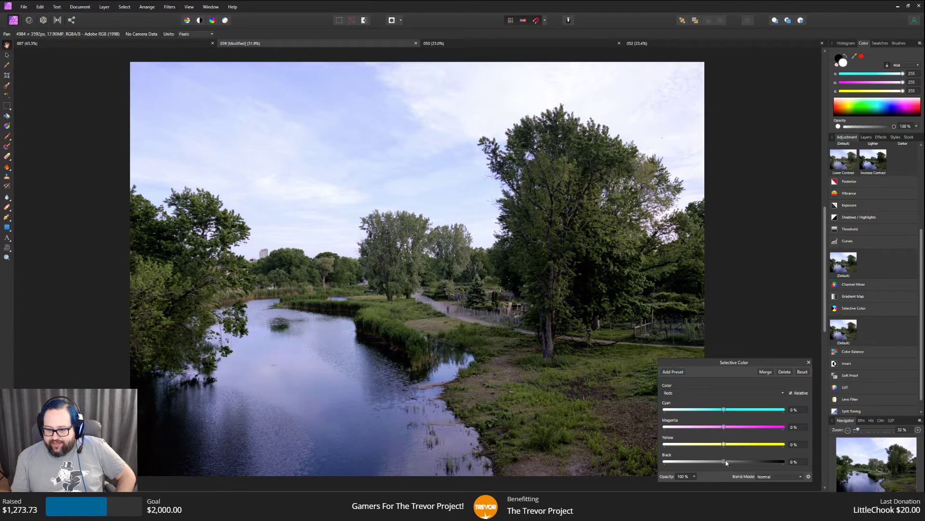
# - Try reducing the black component of the reds to -21 %, reset it, and try the black component of the Blacks range
pyautogui.moveTo(725, 461)
pyautogui.mouseDown()
pyautogui.moveTo(780, 460)
pyautogui.moveTo(699, 459)
pyautogui.moveTo(712, 461)
pyautogui.mouseUp()
pyautogui.click(866, 137)
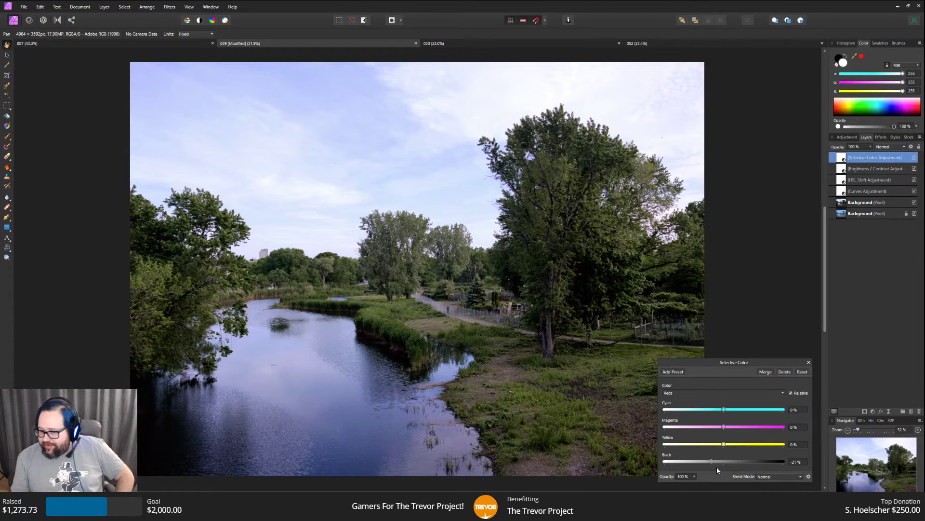
pyautogui.moveTo(712, 462); pyautogui.dragTo(726, 462)
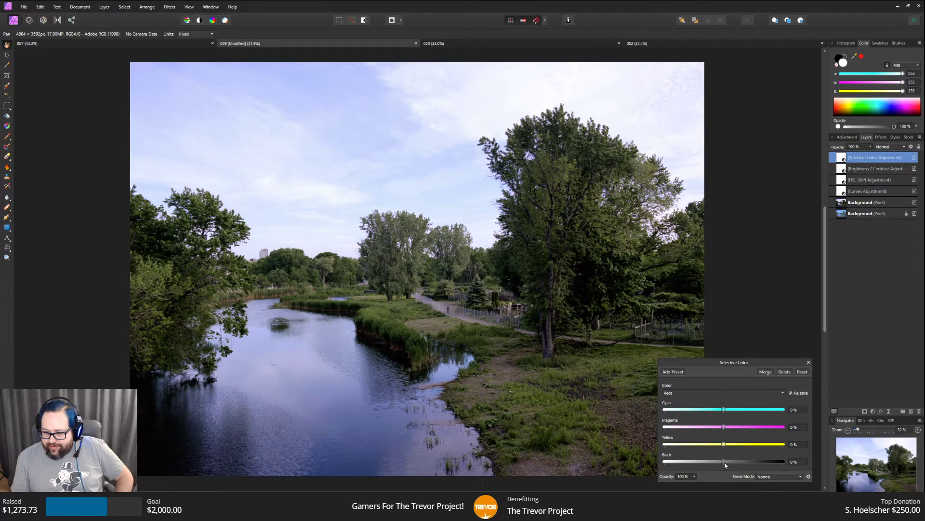
pyautogui.click(694, 391)
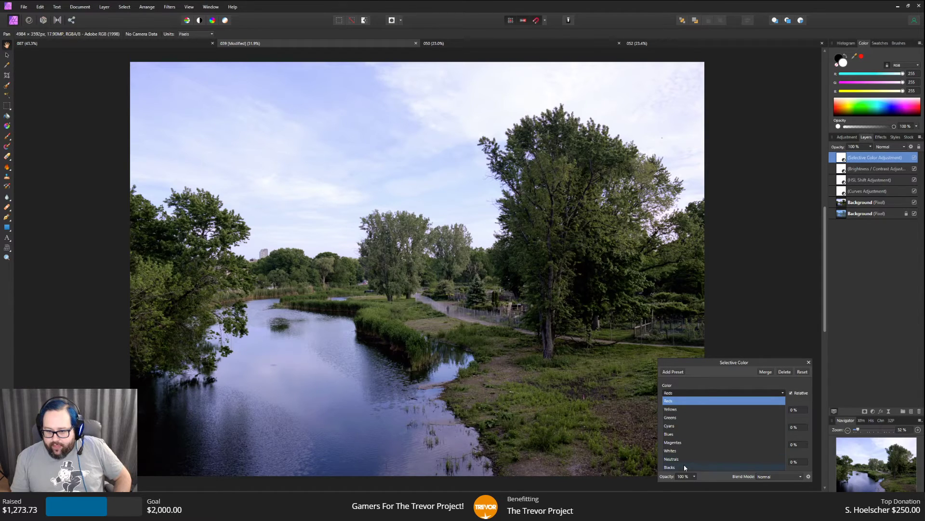
pyautogui.click(685, 468)
pyautogui.moveTo(724, 461); pyautogui.dragTo(725, 463)
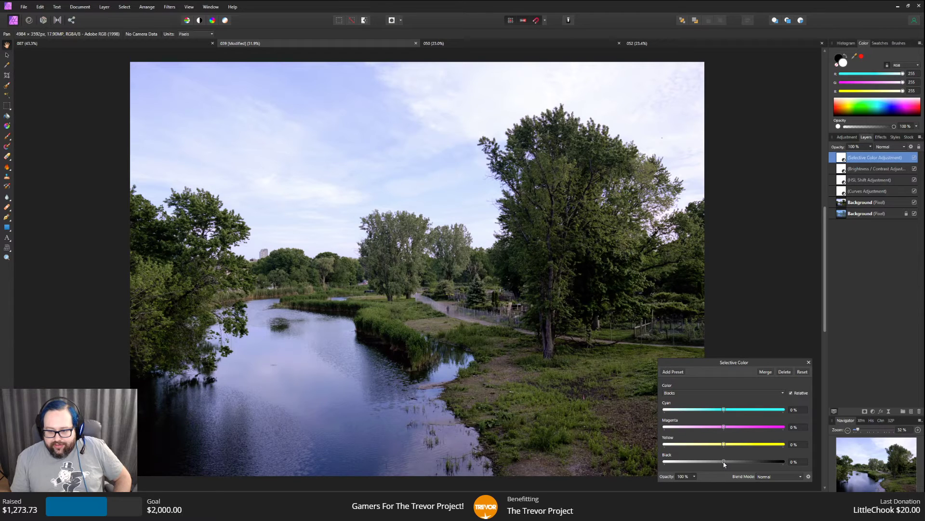
pyautogui.doubleClick(891, 157)
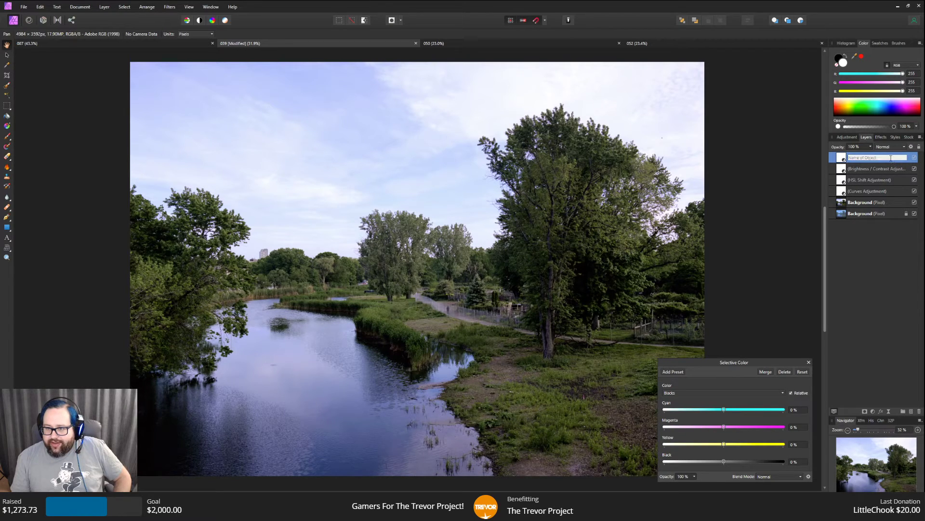
# - Add a default Shadows / Highlights adjustment, try extreme highlights, and settle on shadows about 15 % with highlights at 0 %
pyautogui.click(847, 136)
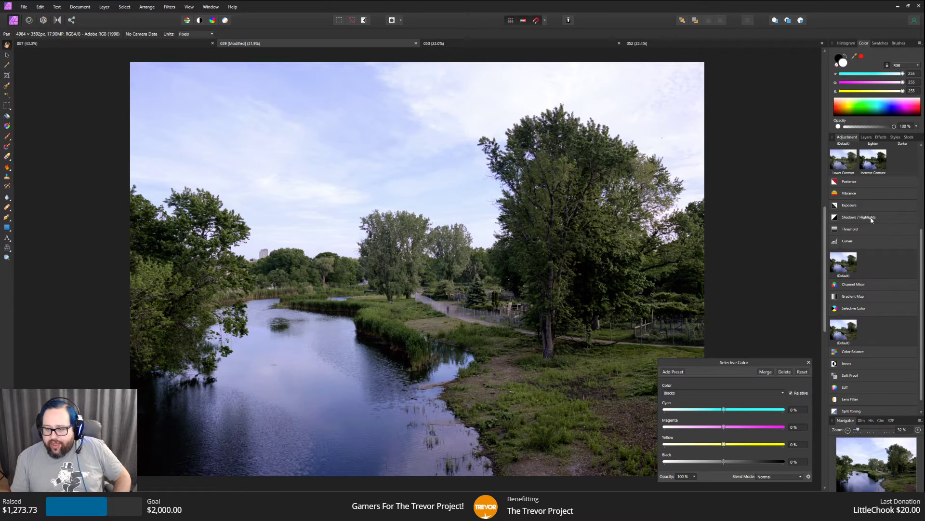
pyautogui.moveTo(869, 214)
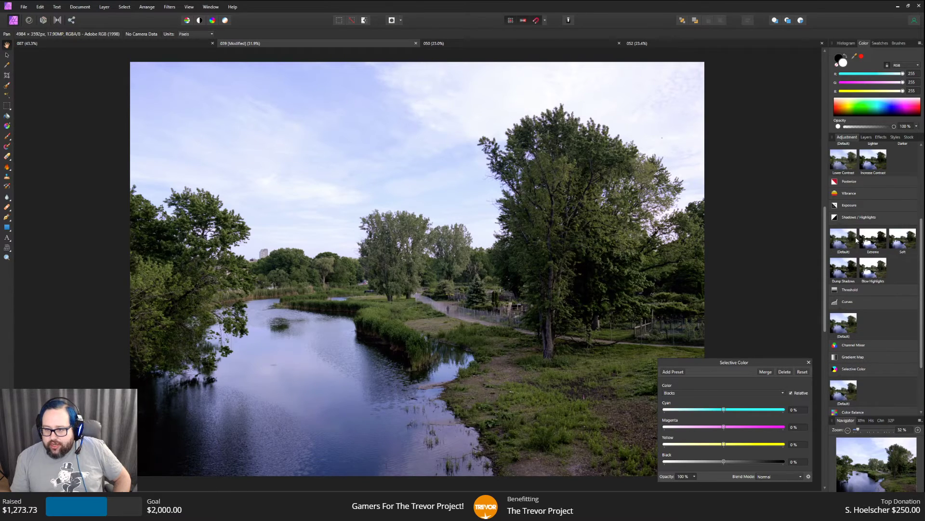
pyautogui.click(843, 236)
pyautogui.moveTo(723, 461); pyautogui.dragTo(646, 462)
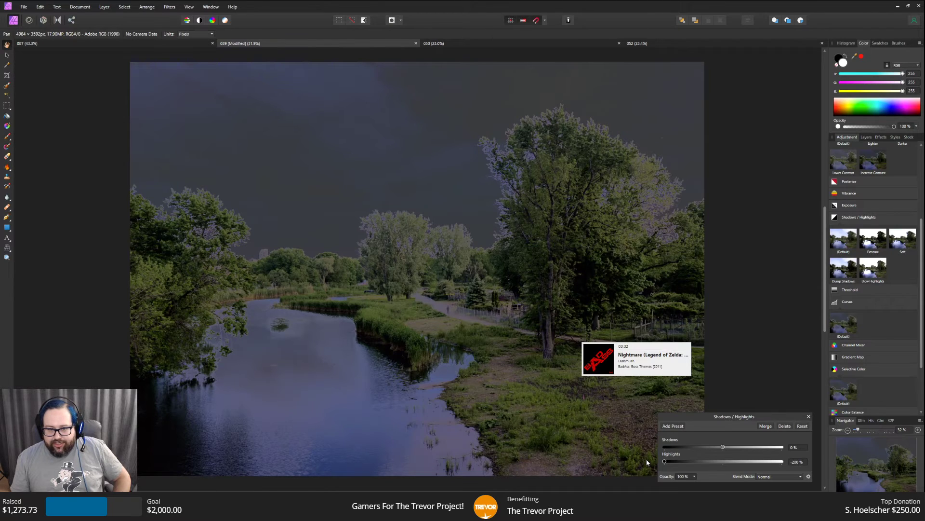
pyautogui.moveTo(664, 461); pyautogui.dragTo(744, 448)
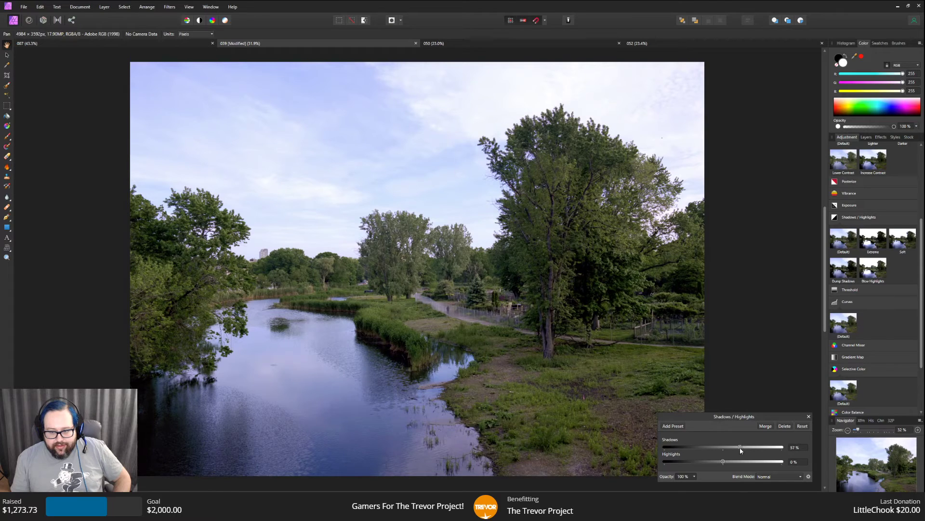
pyautogui.moveTo(741, 450)
pyautogui.mouseDown()
pyautogui.moveTo(760, 450)
pyautogui.moveTo(727, 447)
pyautogui.mouseUp()
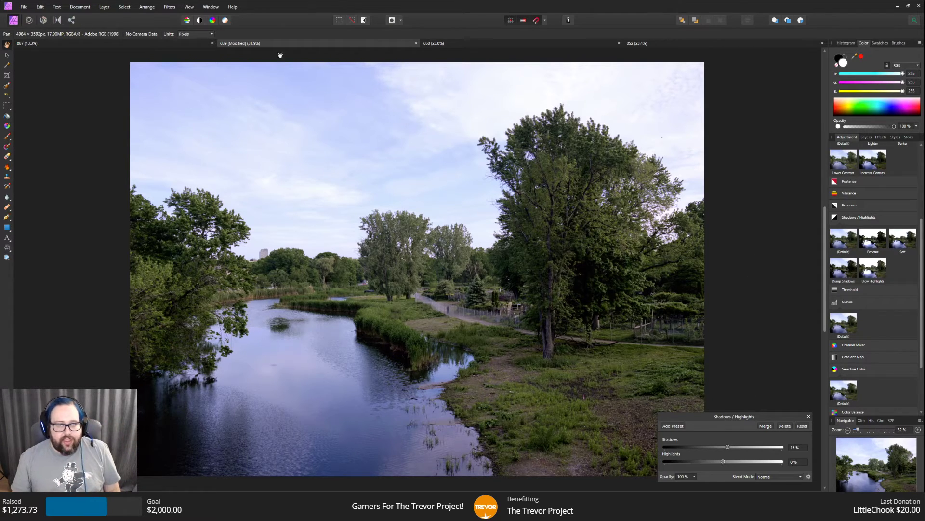
# - Save the changes to the river photo 039, look at photo 087, and return to 039
pyautogui.click(24, 7)
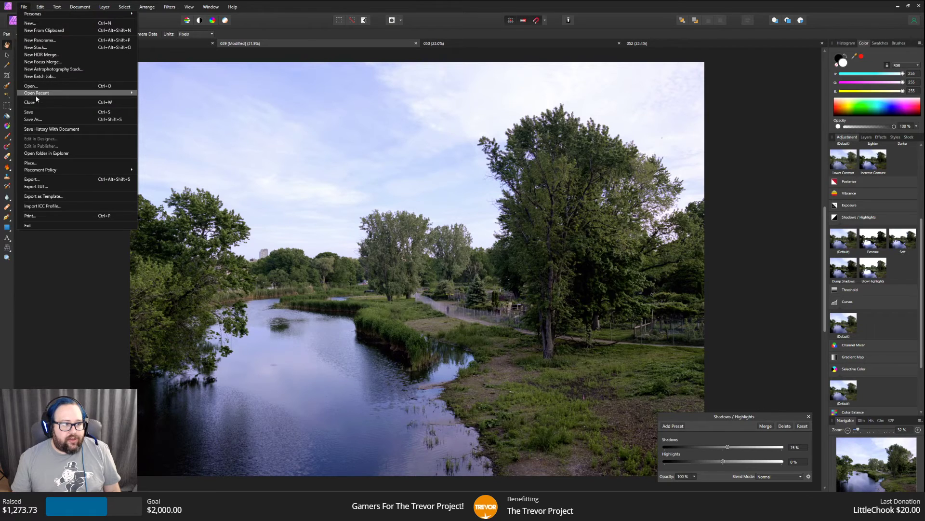
pyautogui.click(37, 112)
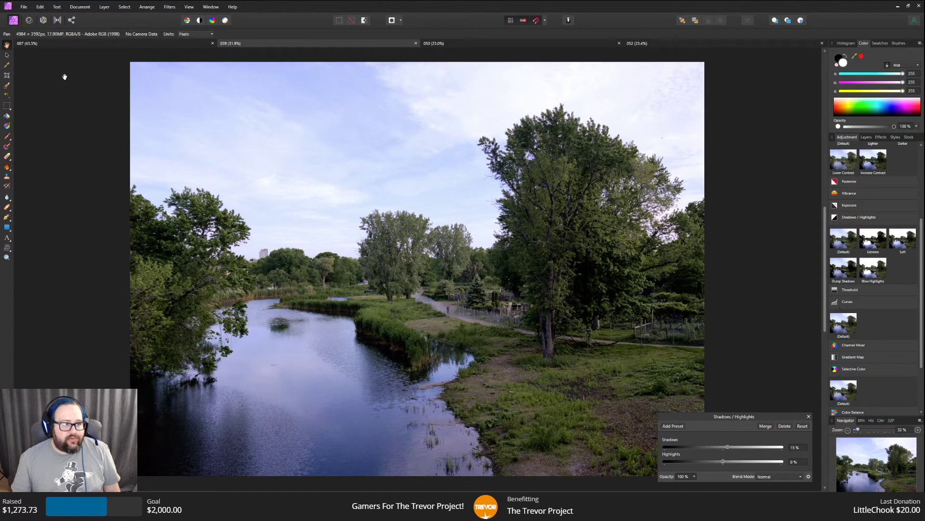
pyautogui.click(64, 45)
pyautogui.click(265, 45)
# - Convert the blue-tinted street scan to the Adobe RGB (1998) profile at RGB/16, with Relative Colorimetric intent and black point compensation
pyautogui.press('h')
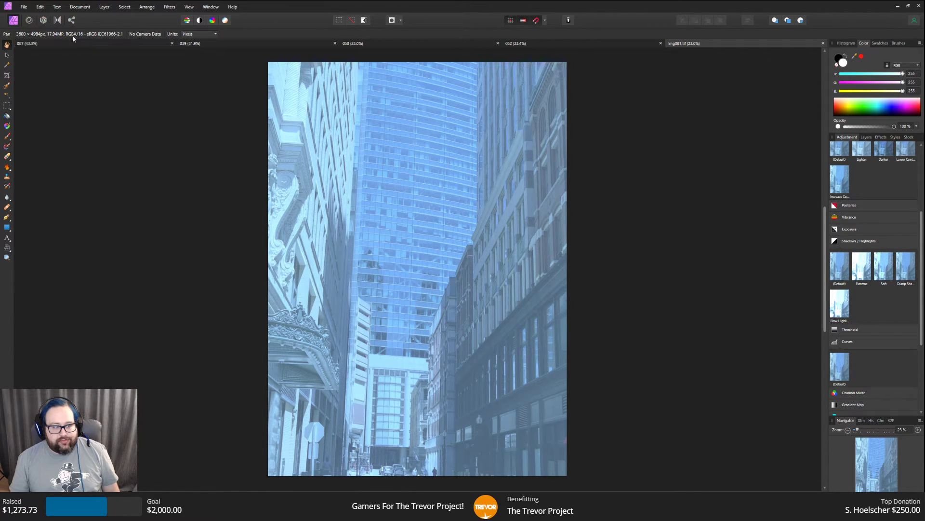
pyautogui.click(40, 7)
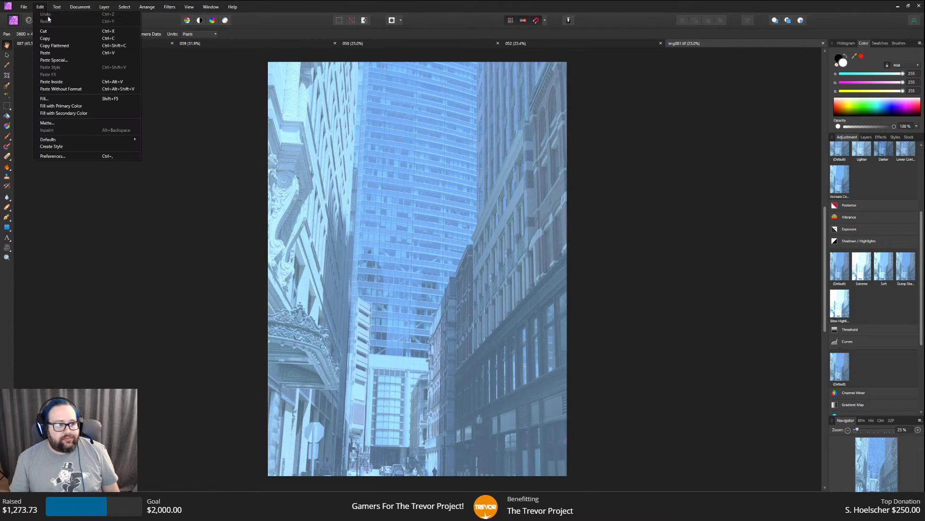
pyautogui.moveTo(80, 7)
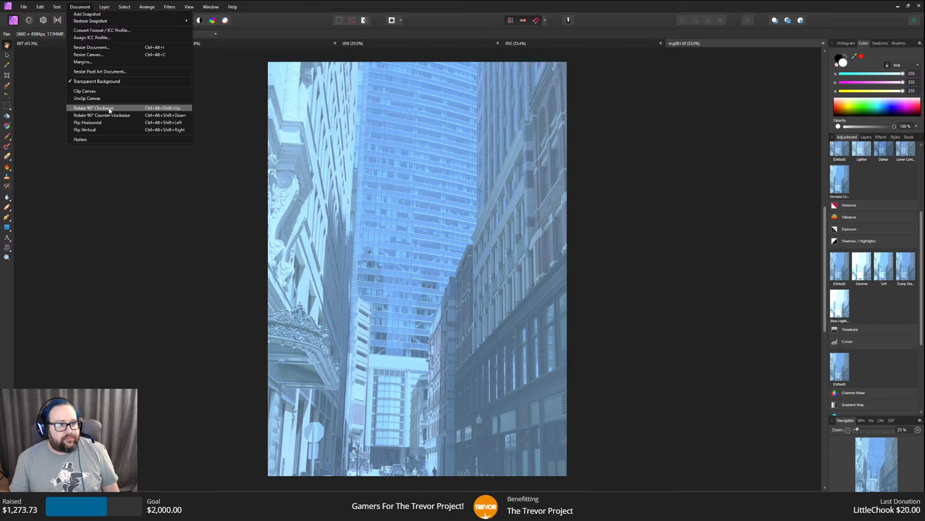
pyautogui.click(96, 30)
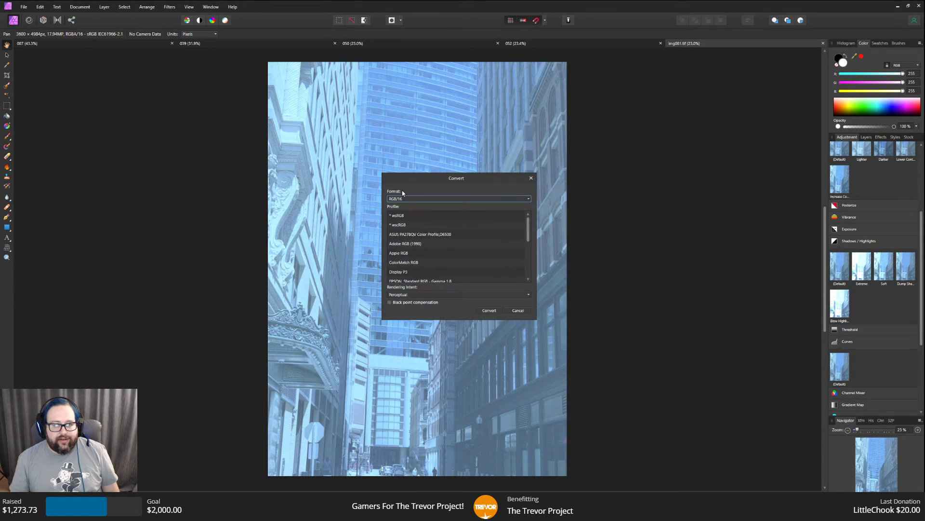
pyautogui.click(414, 243)
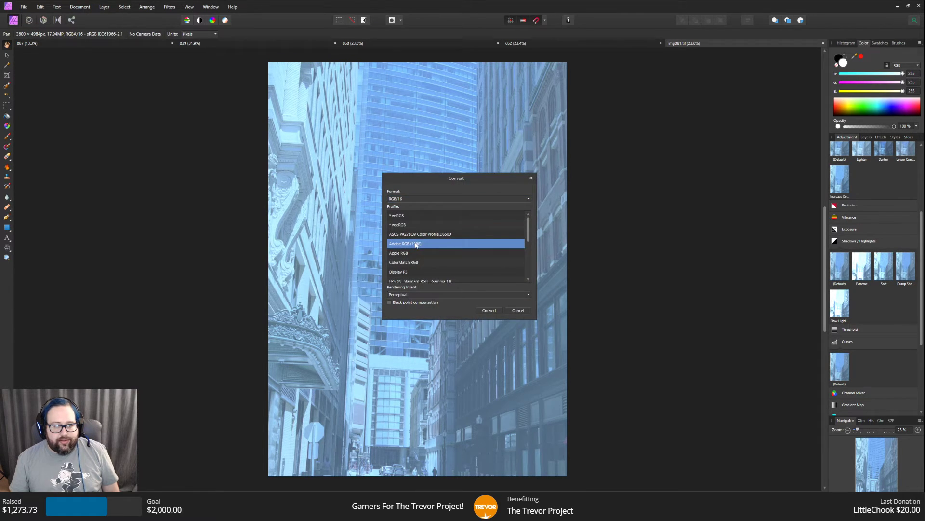
pyautogui.click(404, 294)
pyautogui.click(406, 311)
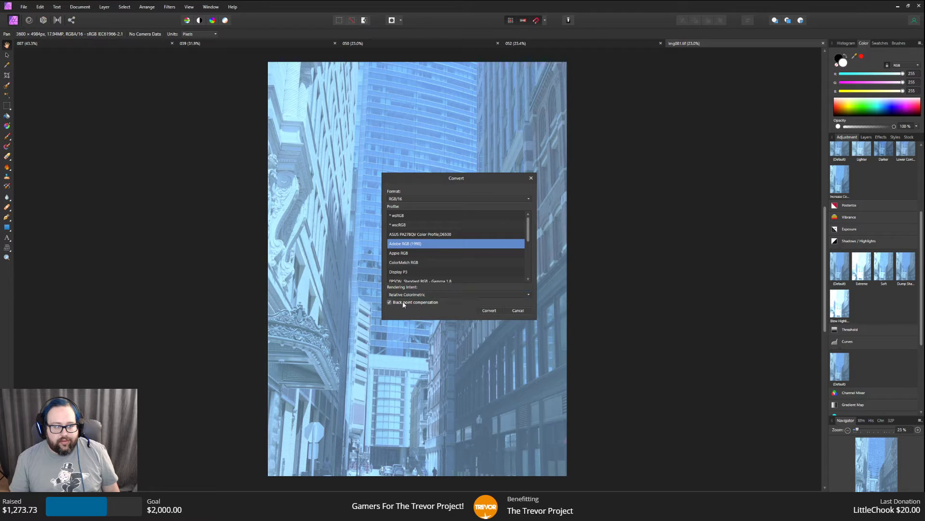
pyautogui.click(488, 311)
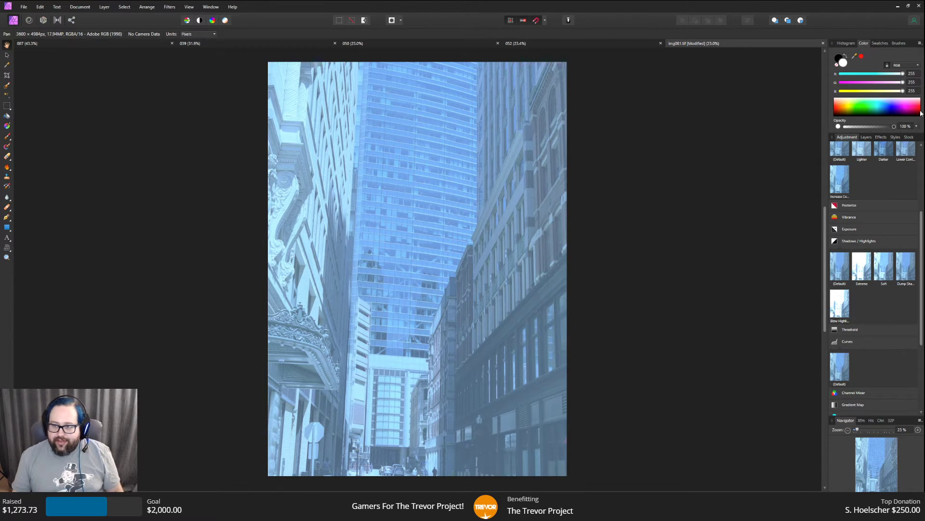
# - Duplicate the Background layer of the street scan
pyautogui.click(866, 137)
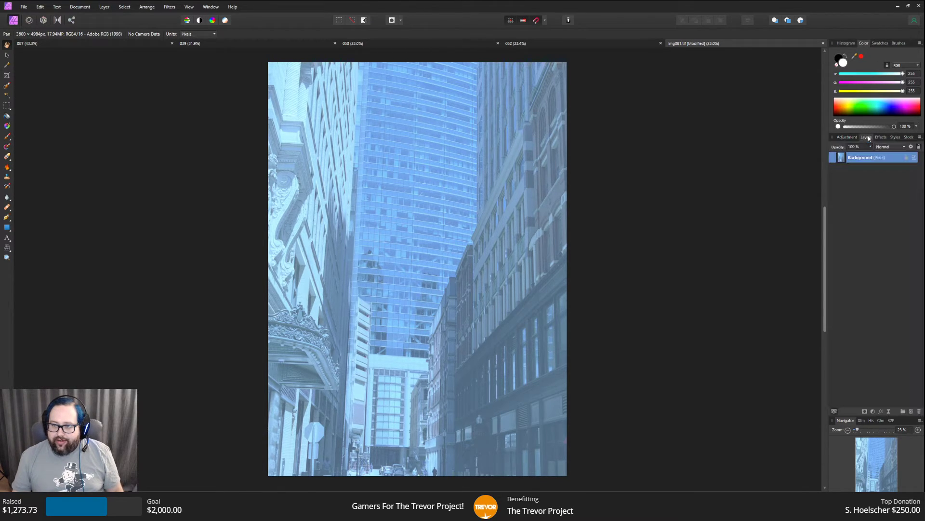
pyautogui.rightClick(879, 161)
pyautogui.click(852, 224)
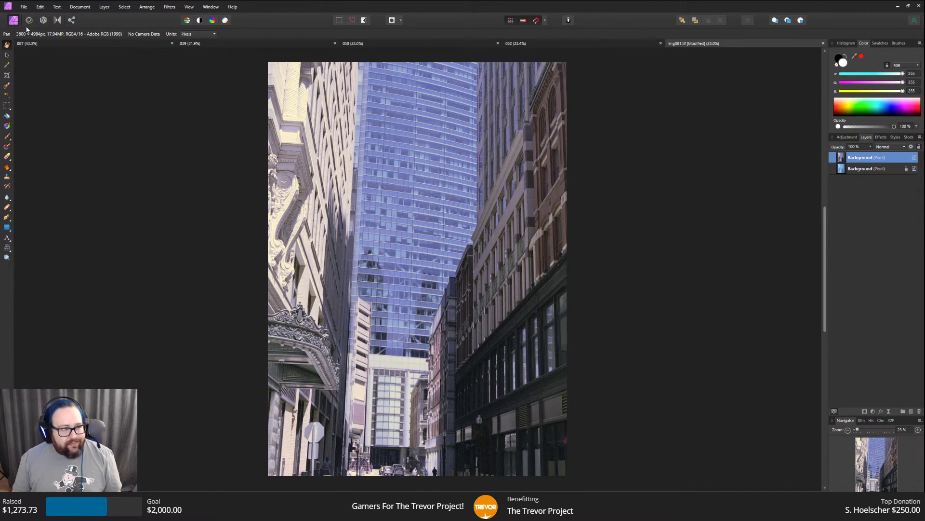
# - Undo the auto white balance and auto levels on the duplicate layer and apply Auto Colors instead
pyautogui.click(41, 6)
pyautogui.click(48, 15)
pyautogui.click(46, 8)
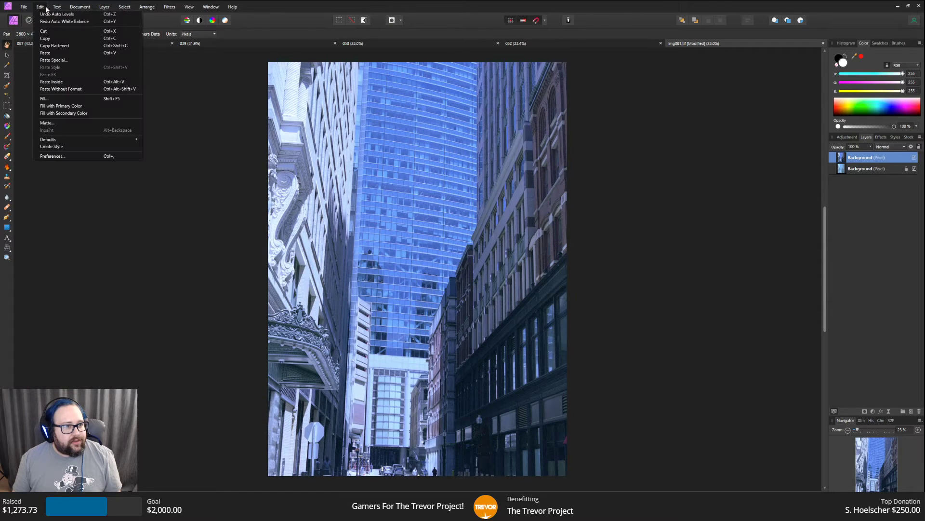
pyautogui.click(54, 14)
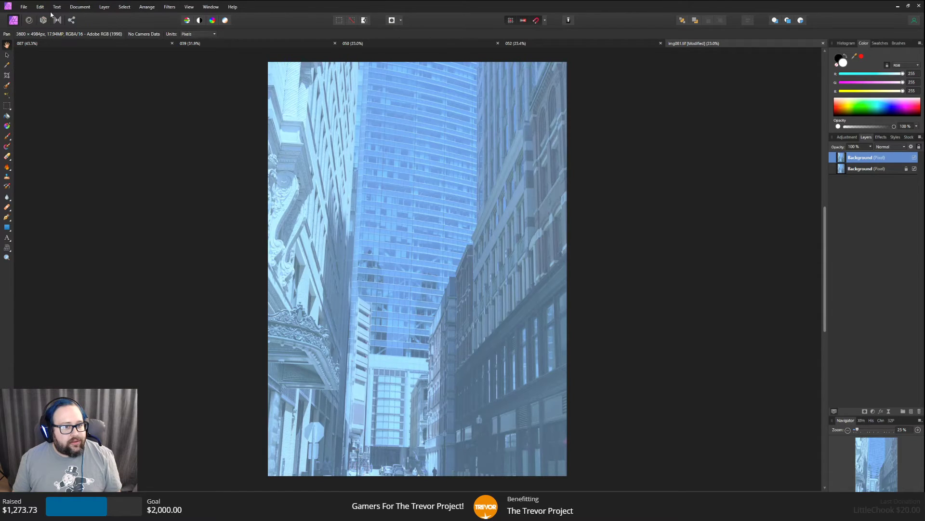
pyautogui.click(213, 21)
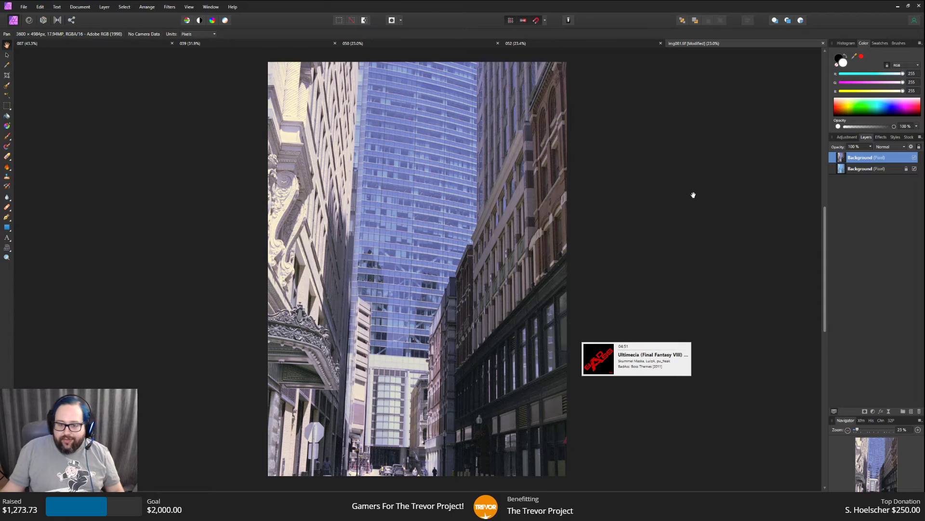
# - Add a default Curves adjustment, moving the black point in to about 0.053 and the white point to about 0.89
pyautogui.click(856, 139)
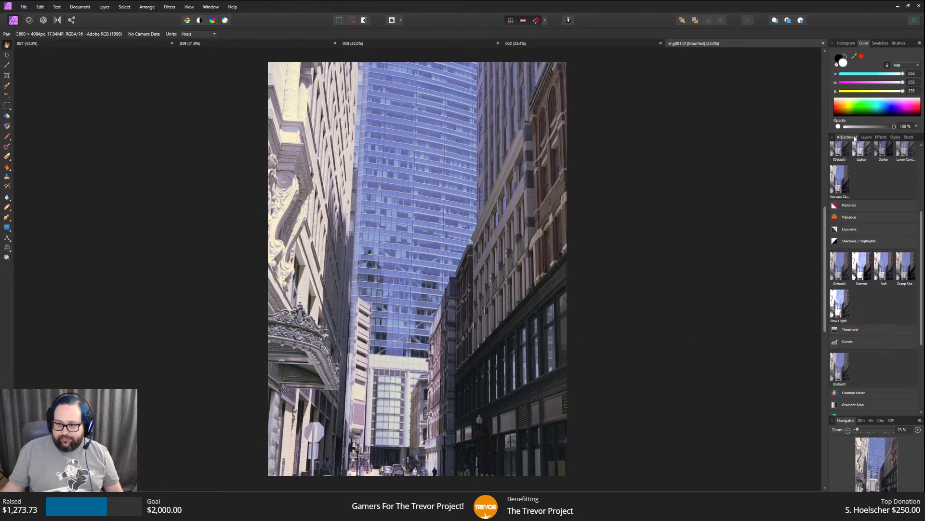
pyautogui.click(845, 369)
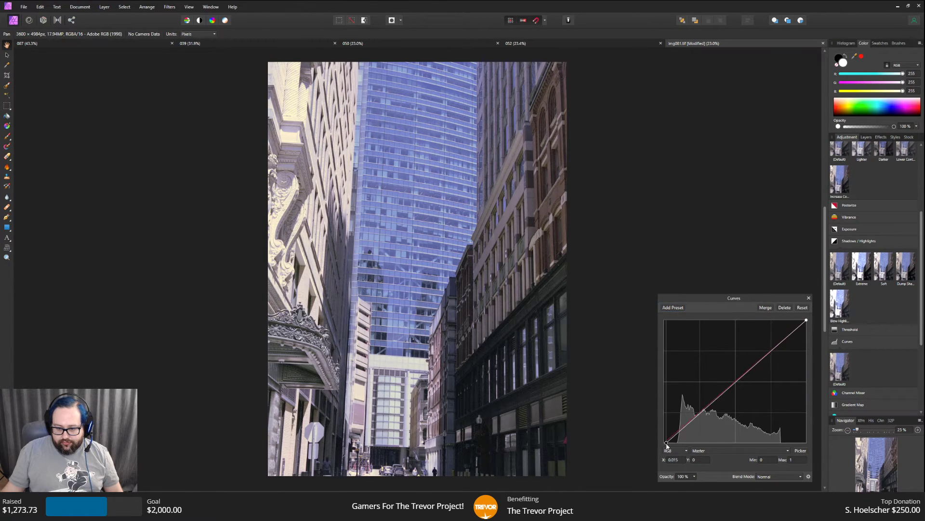
pyautogui.moveTo(664, 443); pyautogui.dragTo(672, 442)
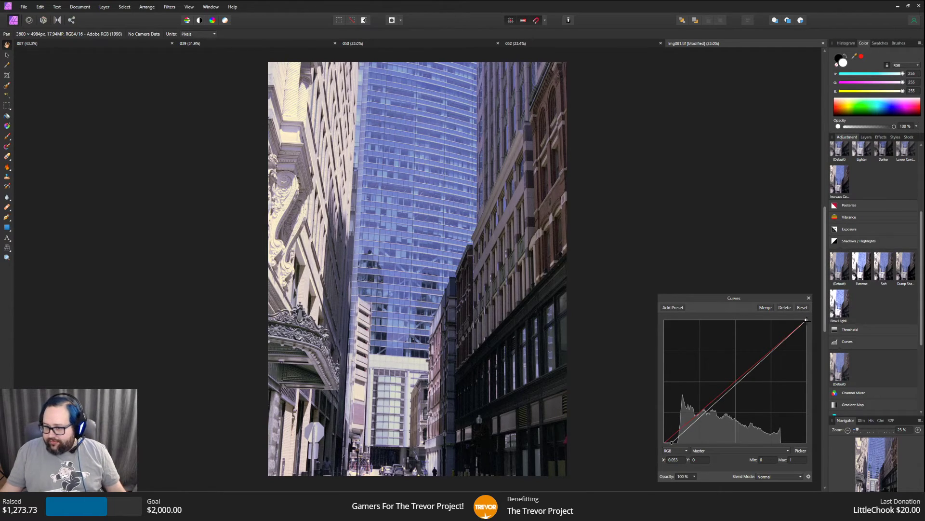
pyautogui.moveTo(806, 320); pyautogui.dragTo(792, 320)
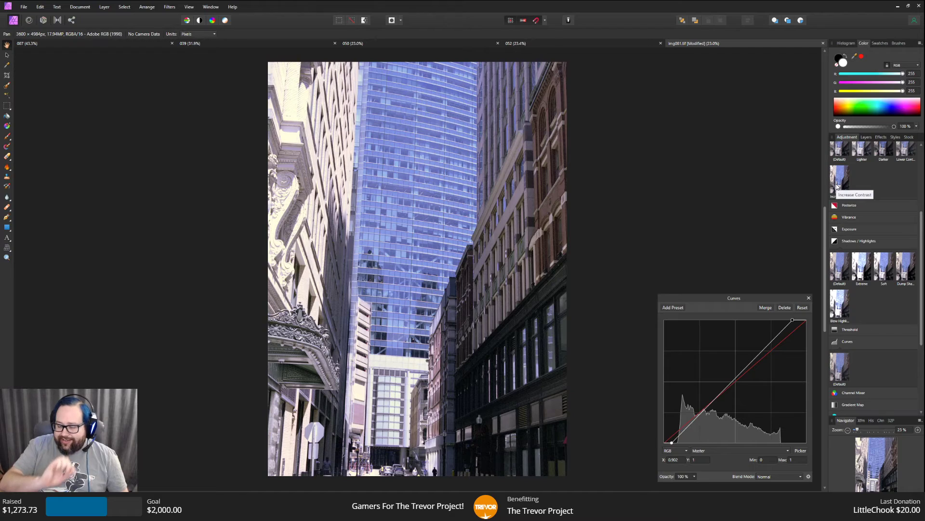
pyautogui.scroll(3, 863, 193)
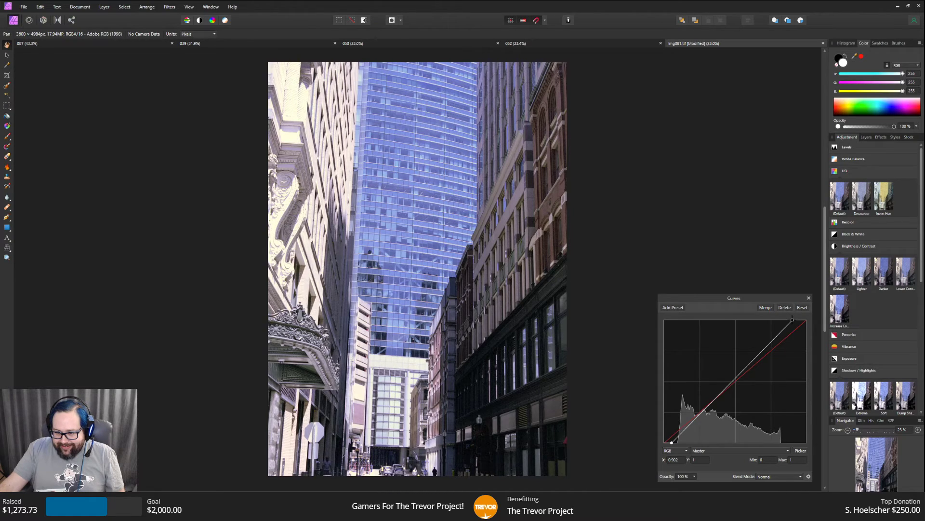
pyautogui.moveTo(793, 319); pyautogui.dragTo(791, 319)
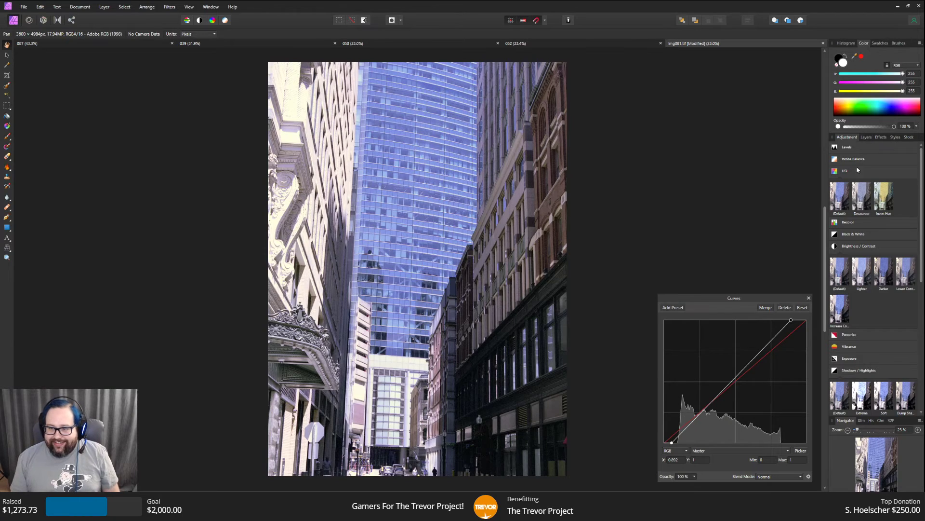
# - Add a default HSL adjustment above the curves and try out saturation shifts on the reds and yellows
pyautogui.click(839, 185)
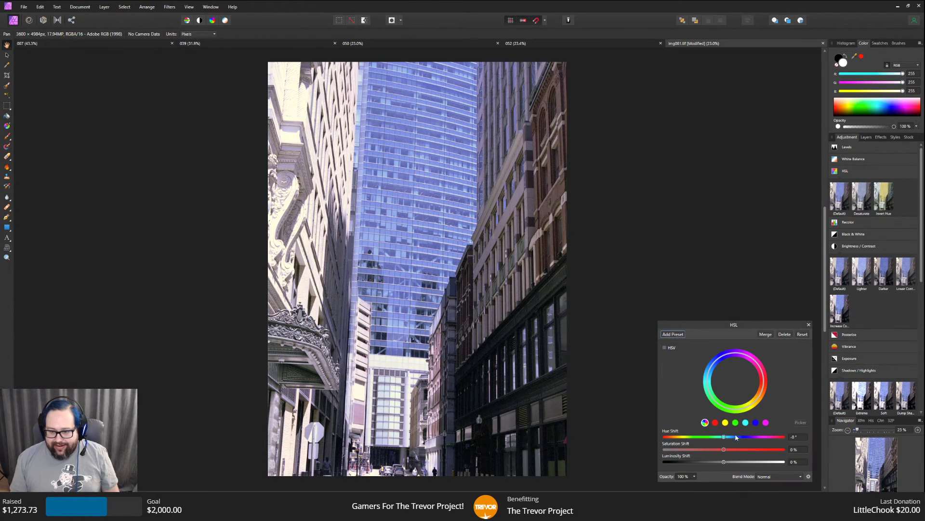
pyautogui.click(715, 422)
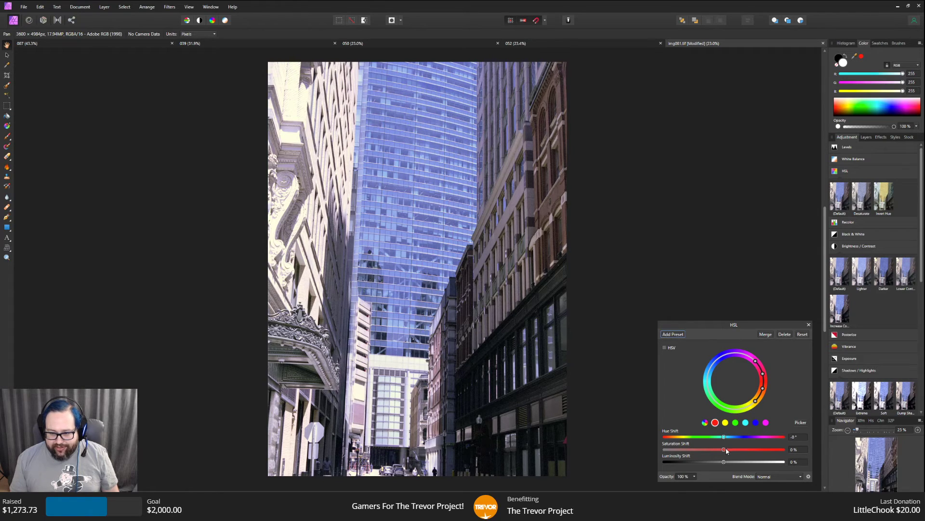
pyautogui.moveTo(726, 451)
pyautogui.mouseDown()
pyautogui.moveTo(665, 448)
pyautogui.moveTo(634, 436)
pyautogui.moveTo(782, 446)
pyautogui.moveTo(618, 440)
pyautogui.moveTo(725, 460)
pyautogui.mouseUp()
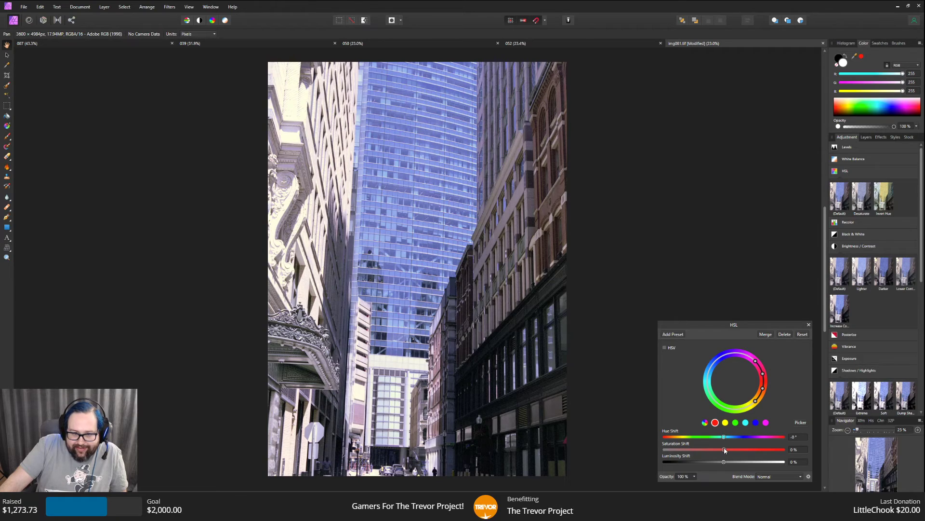
pyautogui.moveTo(723, 449); pyautogui.dragTo(725, 456)
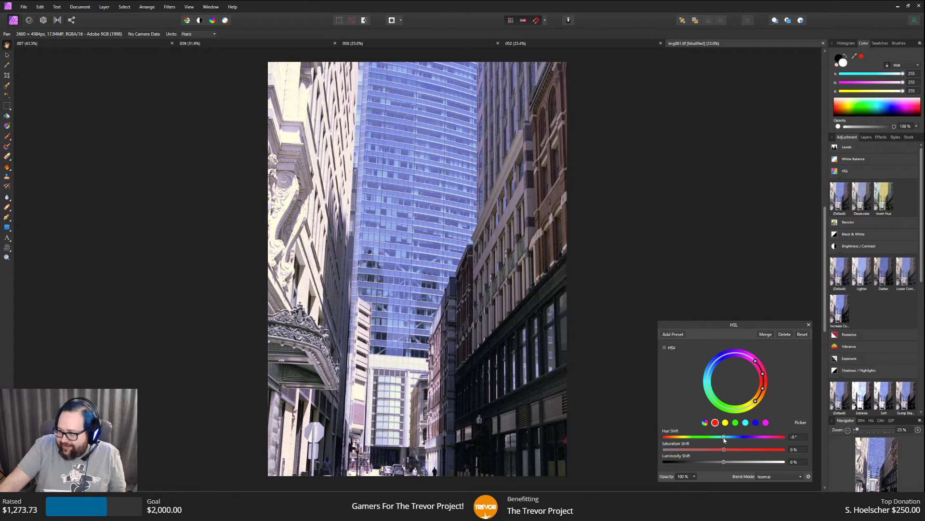
pyautogui.click(725, 423)
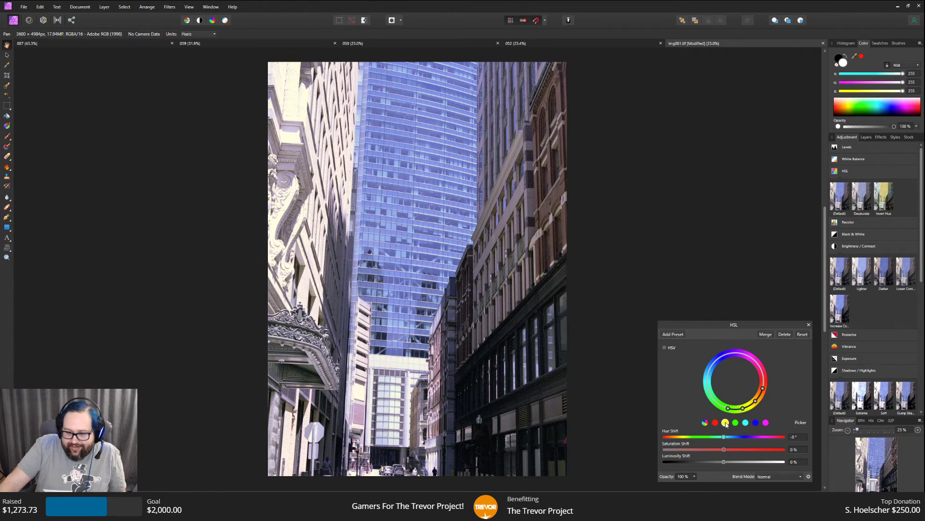
pyautogui.moveTo(724, 449)
pyautogui.mouseDown()
pyautogui.moveTo(665, 451)
pyautogui.moveTo(745, 450)
pyautogui.moveTo(684, 449)
pyautogui.moveTo(719, 451)
pyautogui.mouseUp()
# - Set the HSL saturation shift to about -11 % for all colors and about -1 % for the greens, and close the adjustment
pyautogui.click(705, 422)
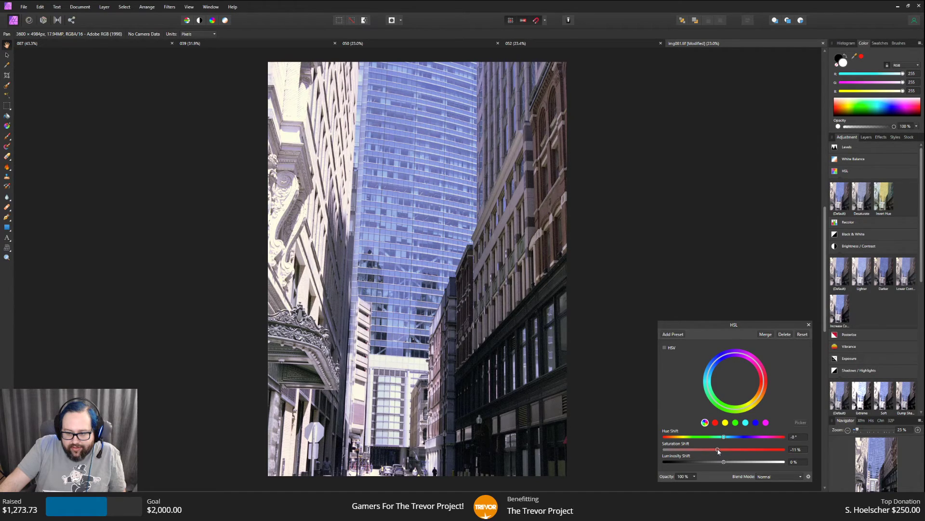
pyautogui.moveTo(717, 451); pyautogui.dragTo(719, 451)
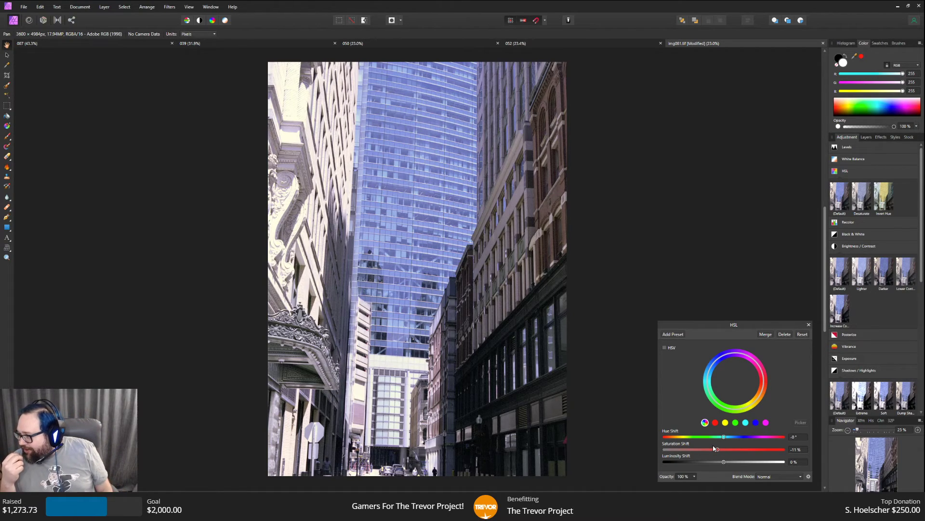
pyautogui.click(735, 422)
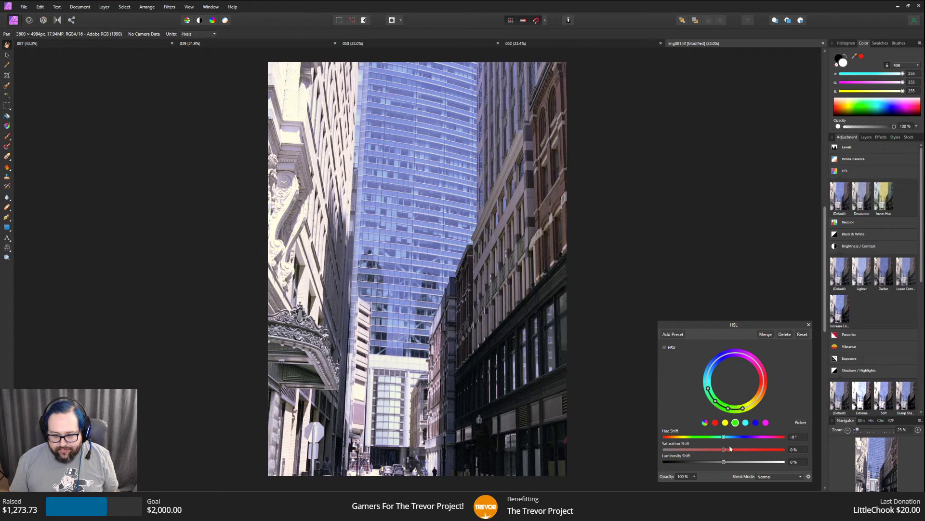
pyautogui.moveTo(724, 449)
pyautogui.mouseDown()
pyautogui.moveTo(660, 451)
pyautogui.moveTo(785, 453)
pyautogui.moveTo(724, 454)
pyautogui.mouseUp()
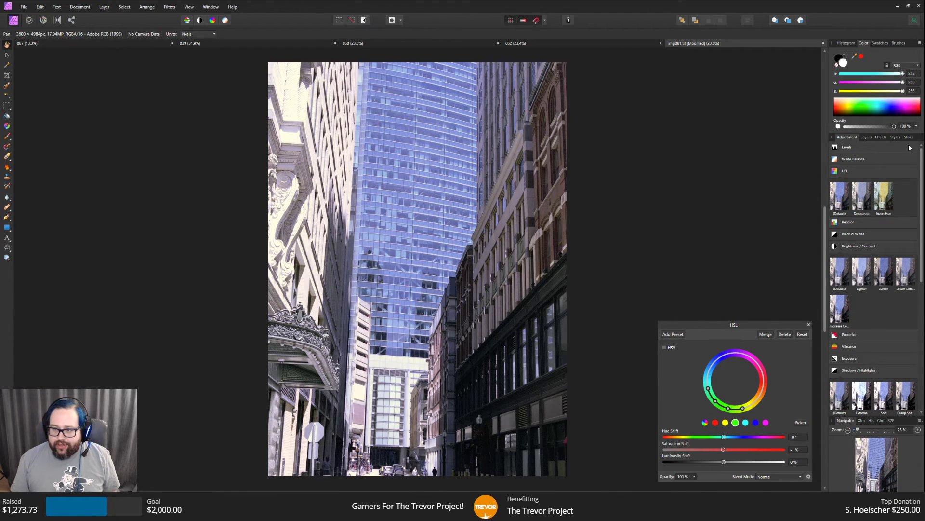
pyautogui.click(868, 138)
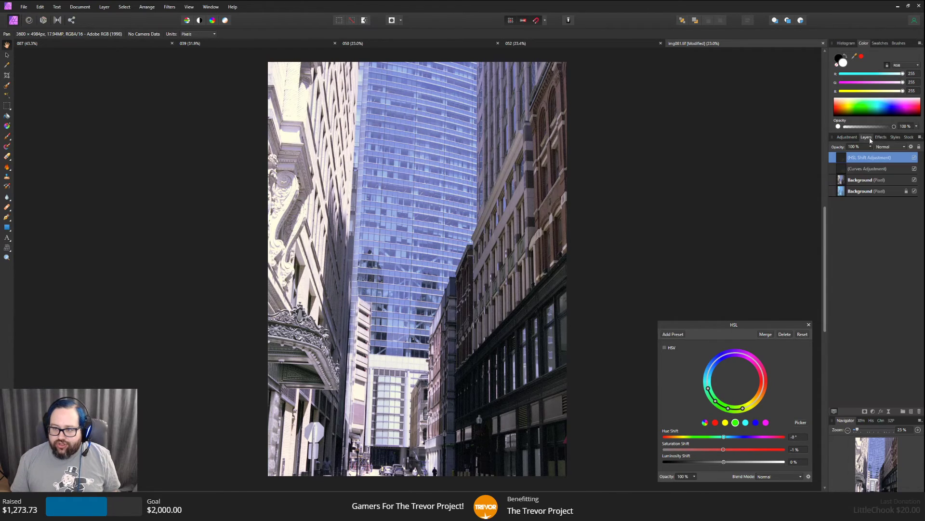
pyautogui.click(809, 324)
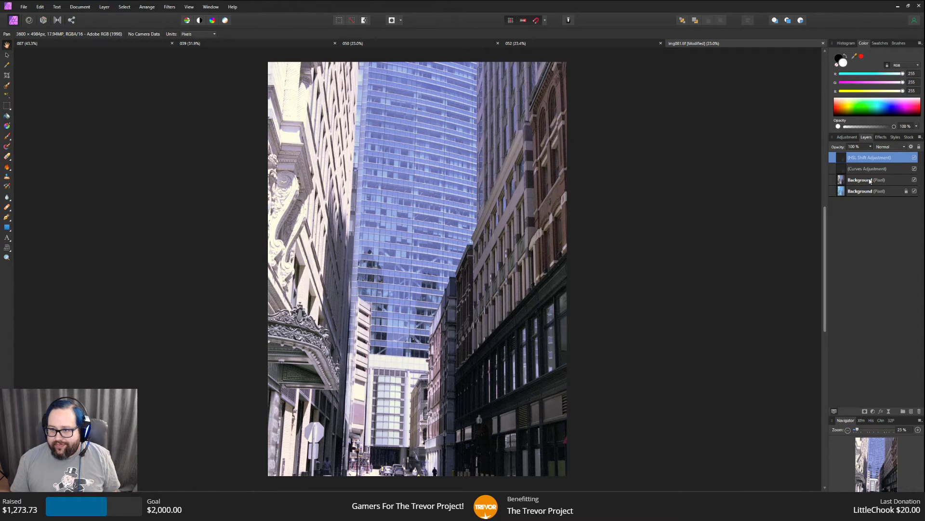
# - Add a default Black & White adjustment to the street photo
pyautogui.click(852, 138)
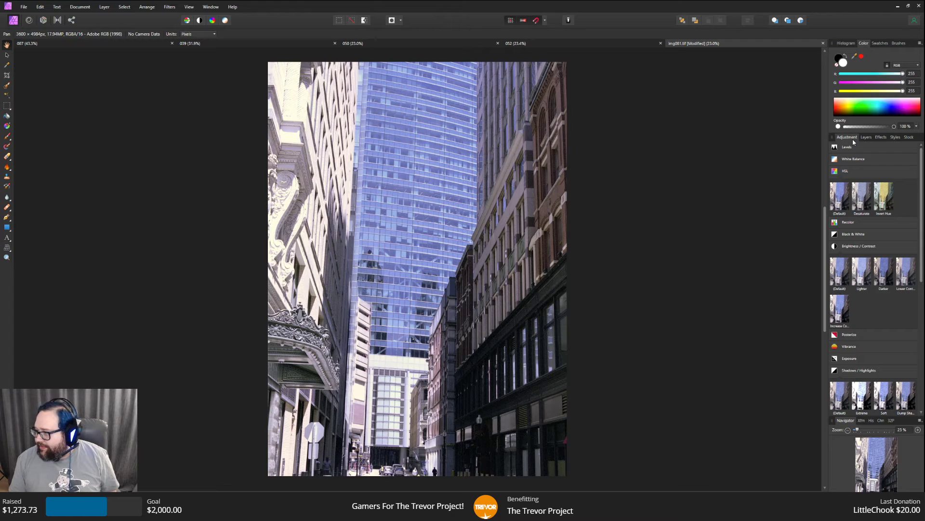
pyautogui.scroll(-5, 872, 294)
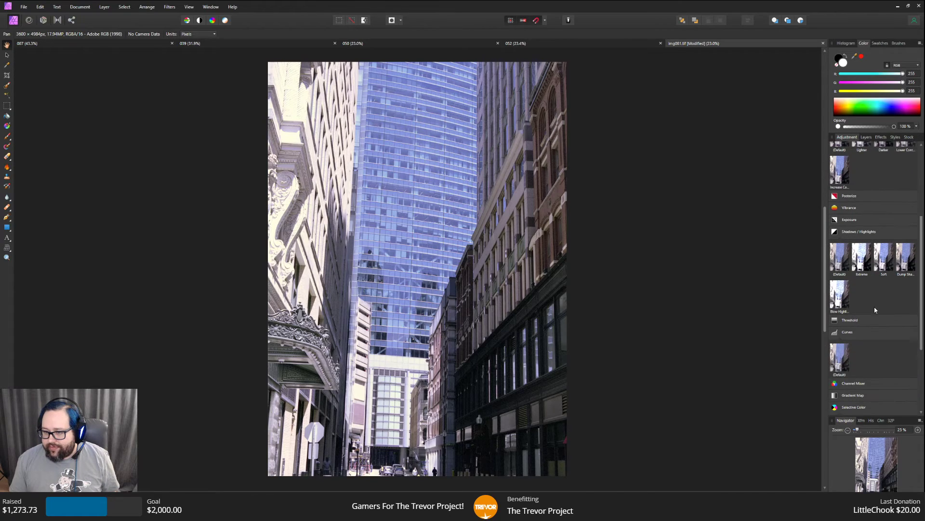
pyautogui.scroll(-4, 874, 309)
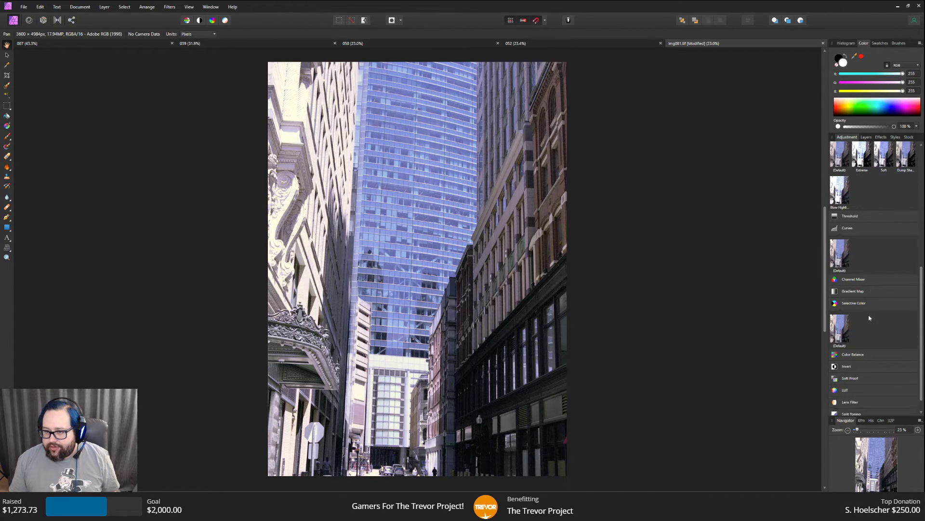
pyautogui.scroll(9, 870, 317)
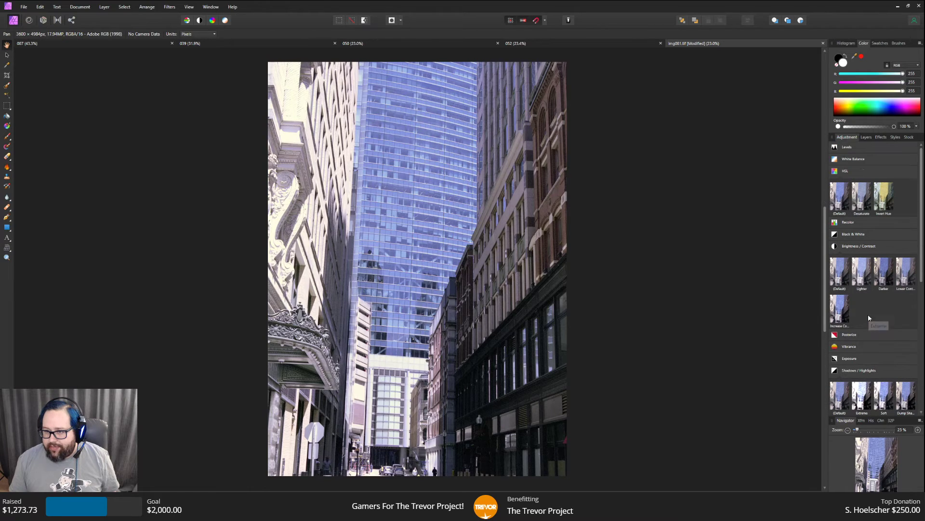
pyautogui.click(871, 234)
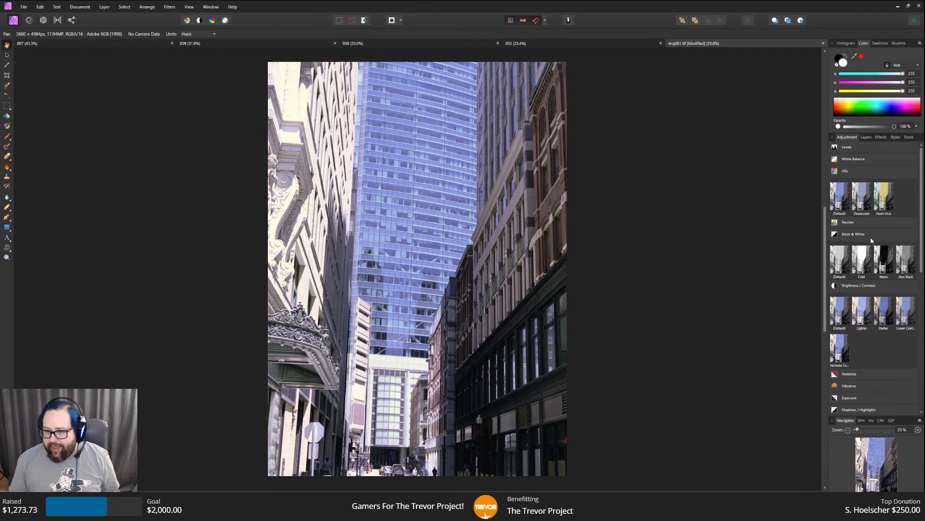
pyautogui.click(839, 261)
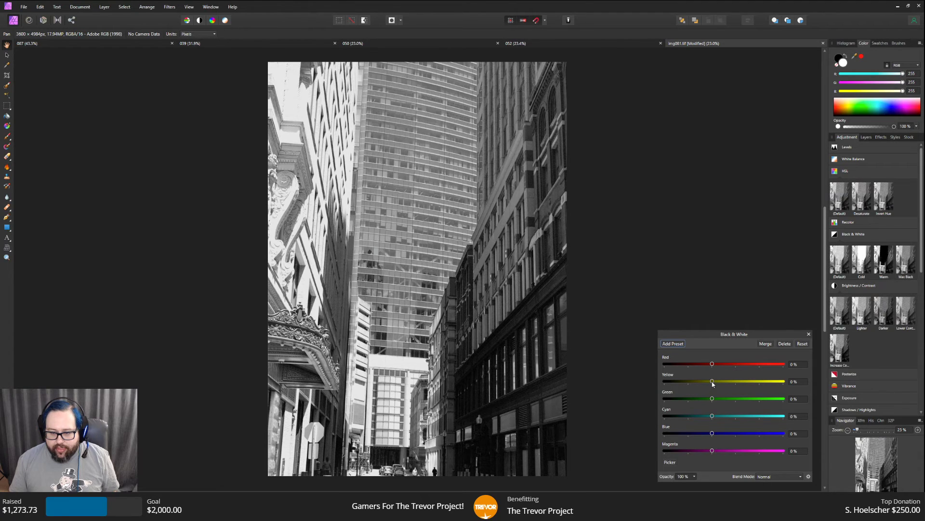
# - Set the Black & White adjustment's magenta to about -138 %, blue to about -118 % and cyan to about 7 %
pyautogui.moveTo(713, 382)
pyautogui.mouseDown()
pyautogui.moveTo(681, 381)
pyautogui.moveTo(785, 382)
pyautogui.moveTo(714, 383)
pyautogui.mouseUp()
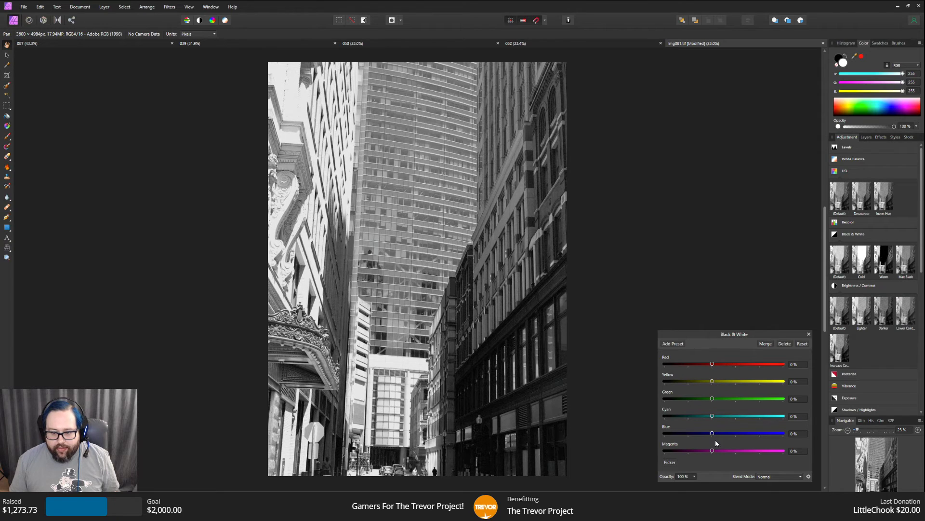
pyautogui.moveTo(712, 363)
pyautogui.mouseDown()
pyautogui.moveTo(665, 364)
pyautogui.moveTo(713, 367)
pyautogui.mouseUp()
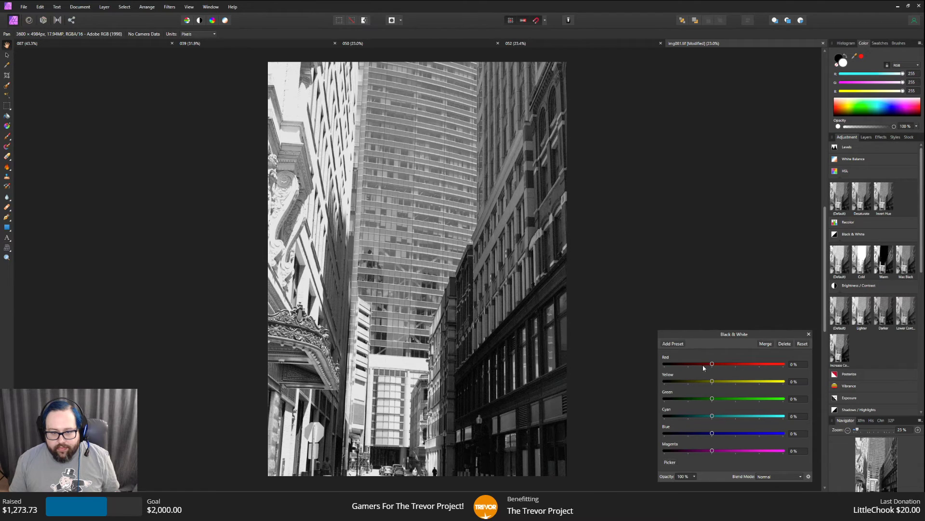
pyautogui.moveTo(712, 450); pyautogui.dragTo(687, 434)
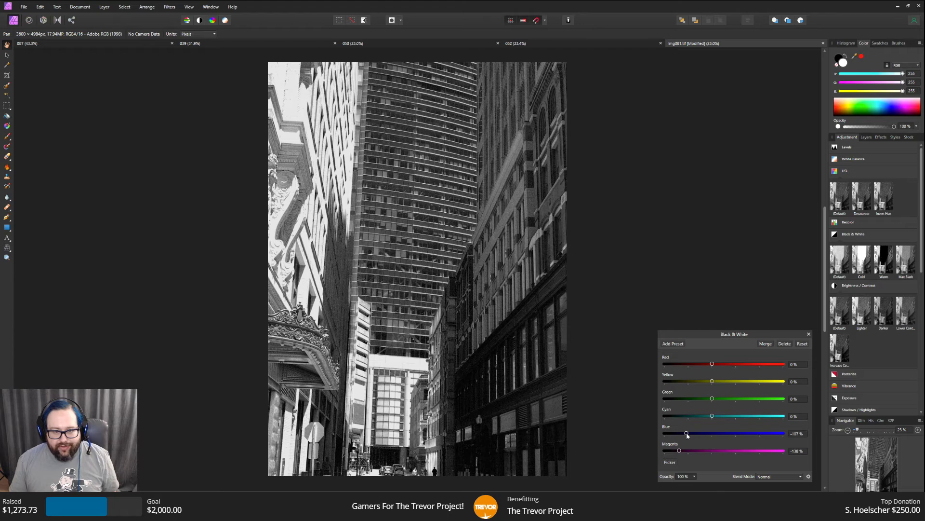
pyautogui.moveTo(687, 434)
pyautogui.mouseDown()
pyautogui.moveTo(709, 434)
pyautogui.moveTo(684, 433)
pyautogui.mouseUp()
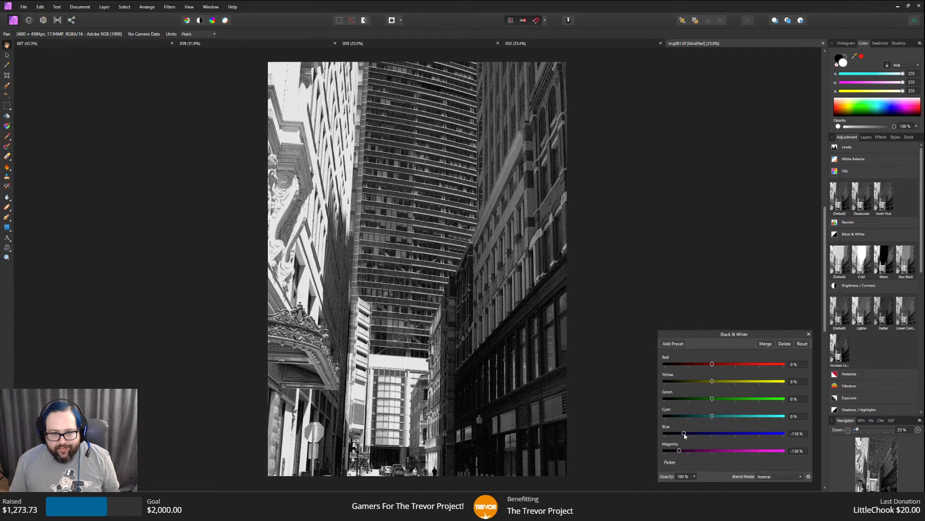
pyautogui.moveTo(713, 381)
pyautogui.mouseDown()
pyautogui.moveTo(781, 381)
pyautogui.moveTo(712, 381)
pyautogui.mouseUp()
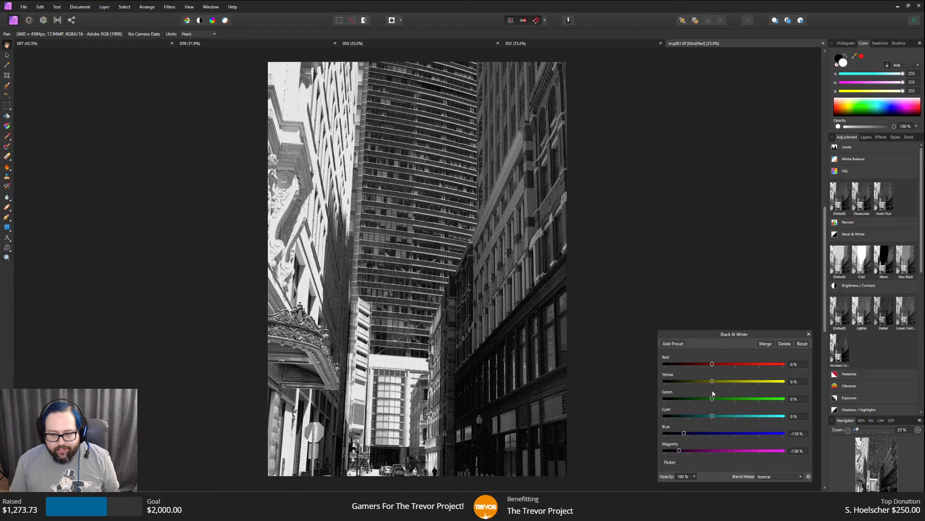
pyautogui.moveTo(712, 416)
pyautogui.mouseDown()
pyautogui.moveTo(771, 416)
pyautogui.moveTo(714, 416)
pyautogui.mouseUp()
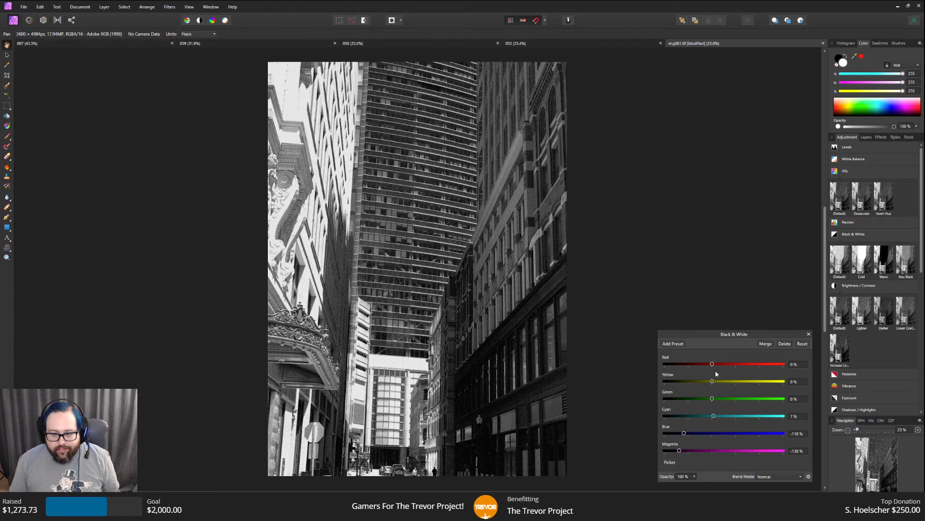
pyautogui.moveTo(712, 365)
pyautogui.mouseDown()
pyautogui.moveTo(776, 365)
pyautogui.moveTo(714, 366)
pyautogui.mouseUp()
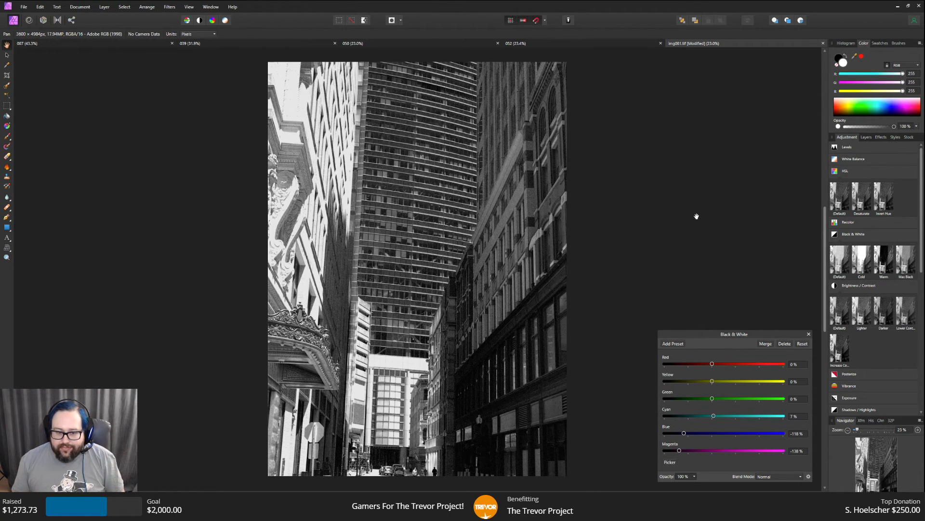
# - Add a default Brightness / Contrast adjustment above the black and white, try contrast at about 38 %, and return it to 0 %
pyautogui.click(867, 138)
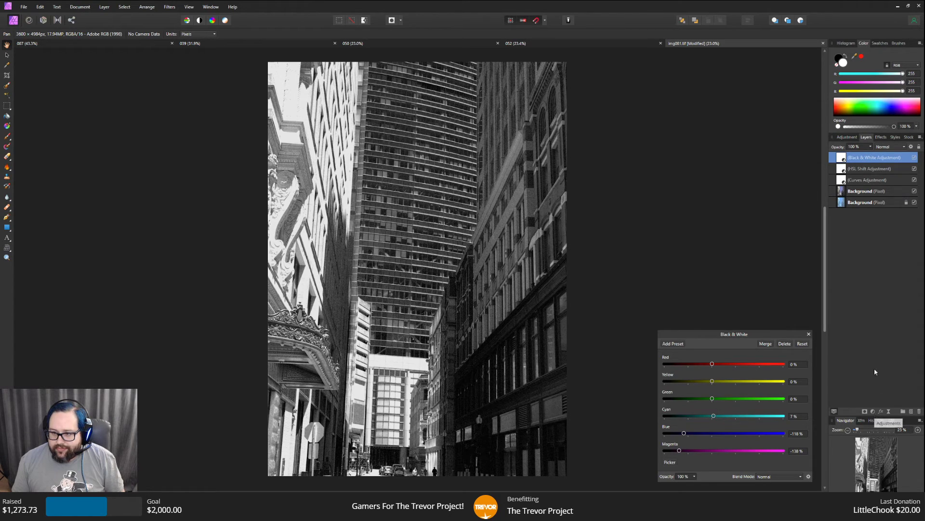
pyautogui.click(848, 138)
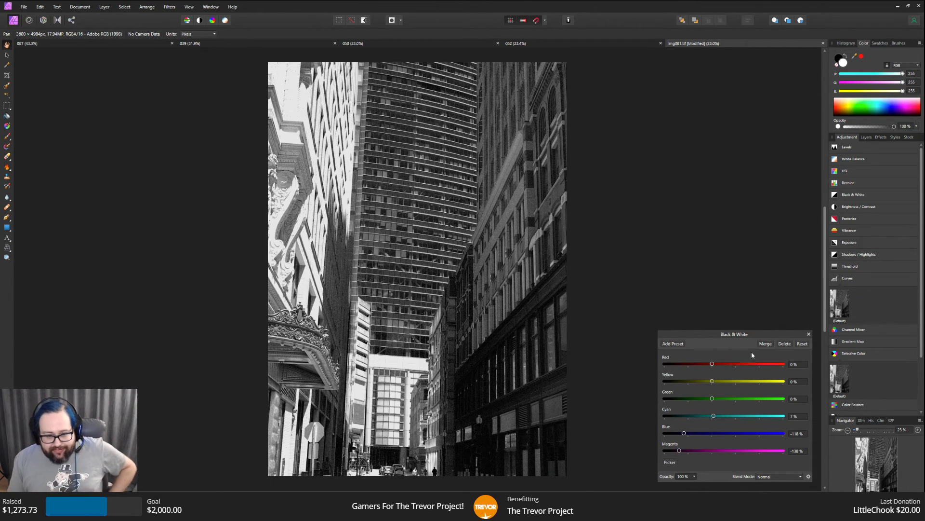
pyautogui.click(856, 279)
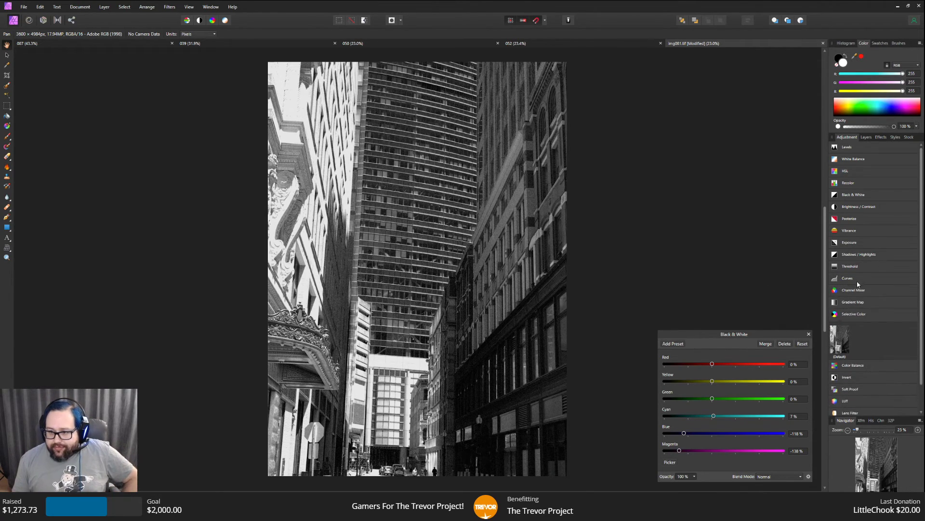
pyautogui.click(867, 207)
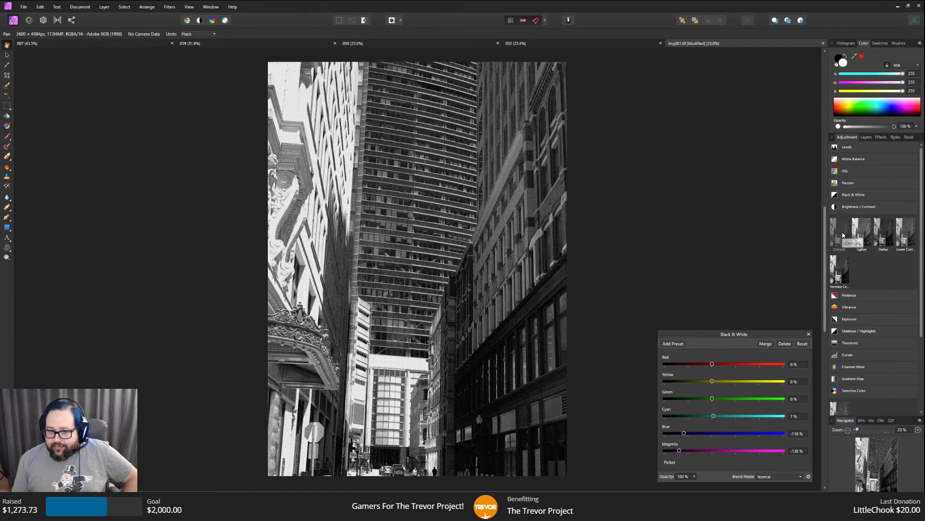
pyautogui.click(844, 234)
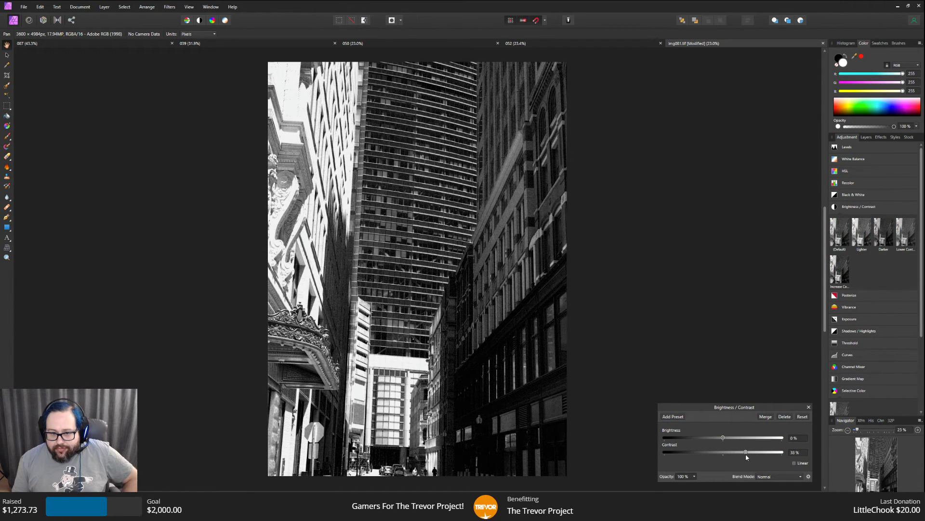
pyautogui.moveTo(745, 453); pyautogui.dragTo(723, 453)
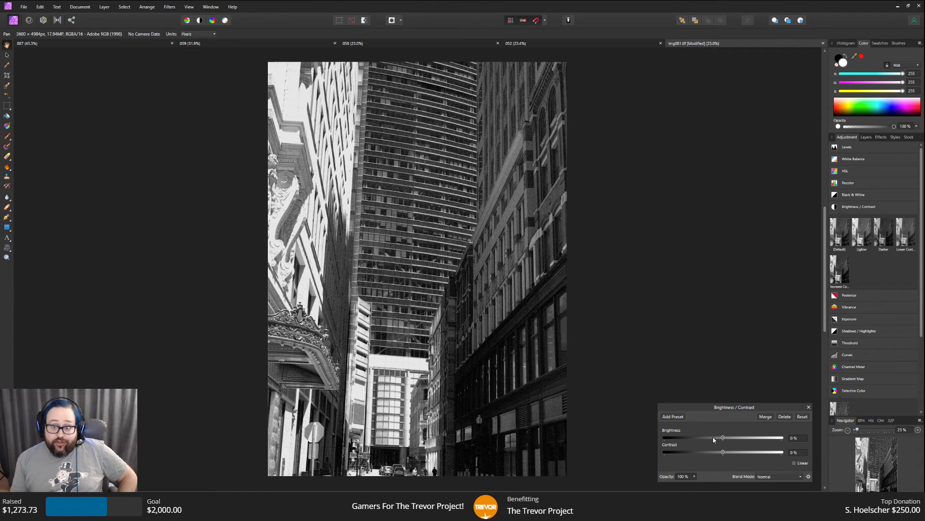
pyautogui.scroll(-3, 861, 324)
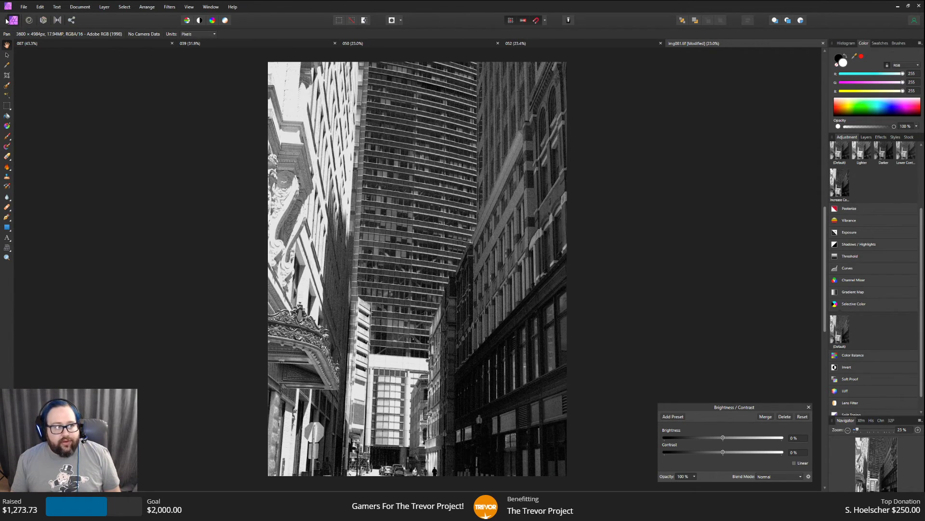
# - Save the street photo as an Affinity file named 081 in the Vacation May 2021 folder
pyautogui.click(23, 7)
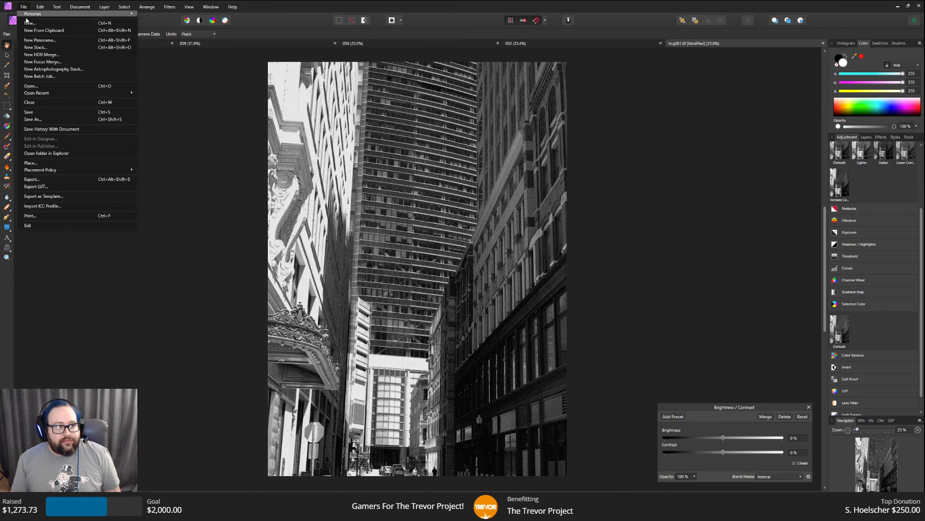
pyautogui.click(32, 119)
pyautogui.click(54, 223)
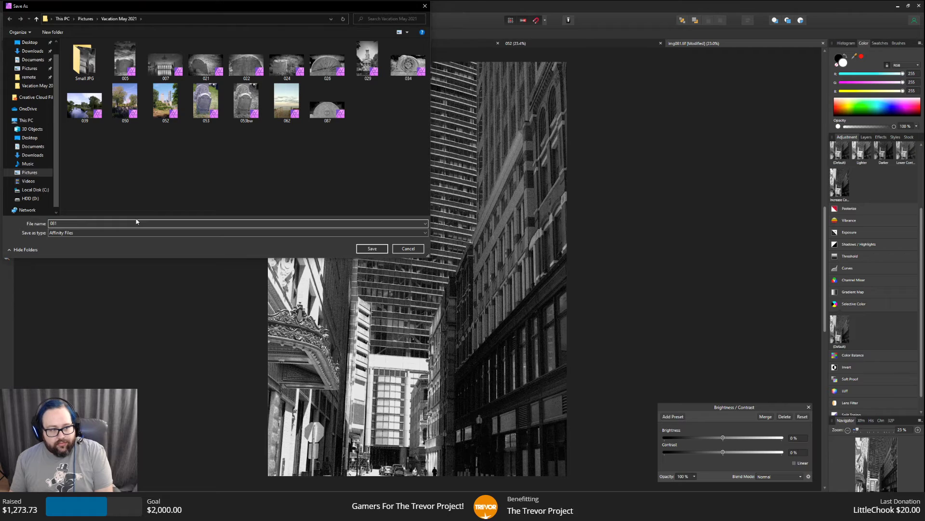
pyautogui.press('Return')
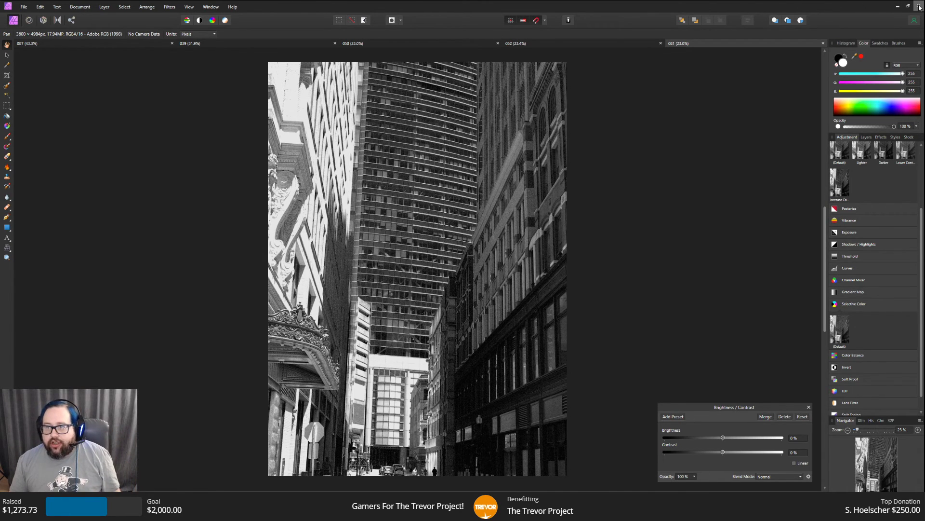
# - Open the recovery version of 053bw and close it without saving the changes
pyautogui.press('super+d')
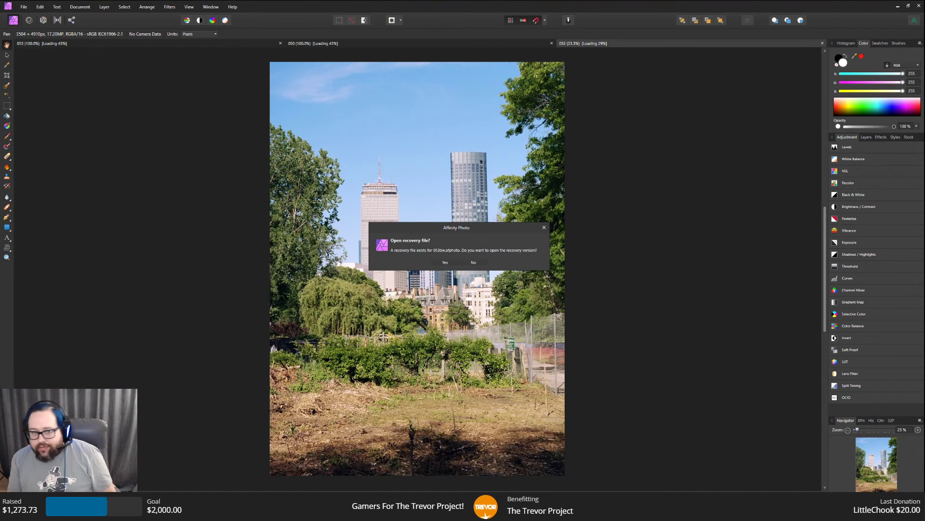
pyautogui.click(446, 263)
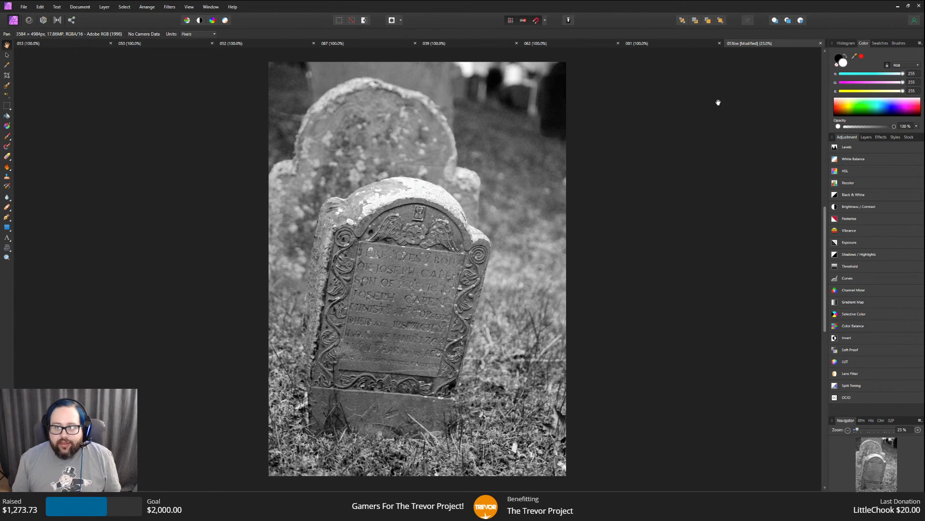
pyautogui.click(820, 44)
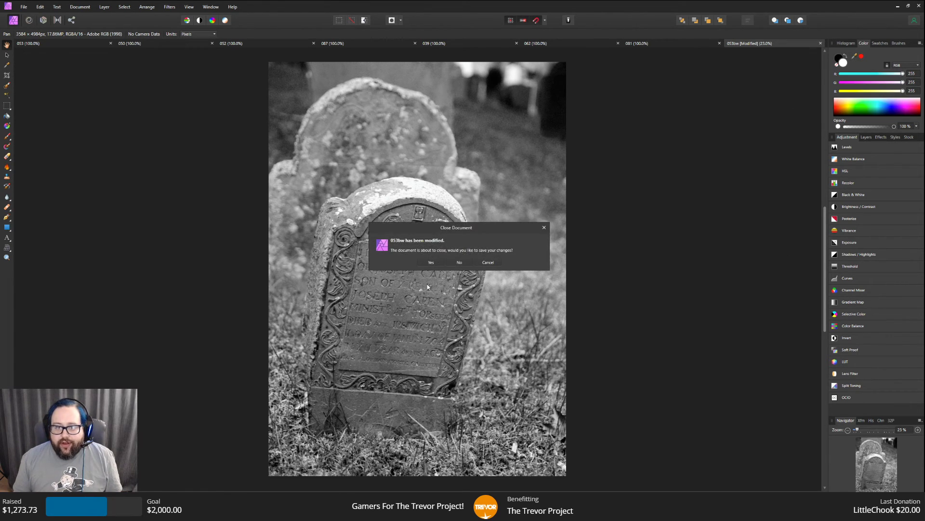
pyautogui.click(460, 263)
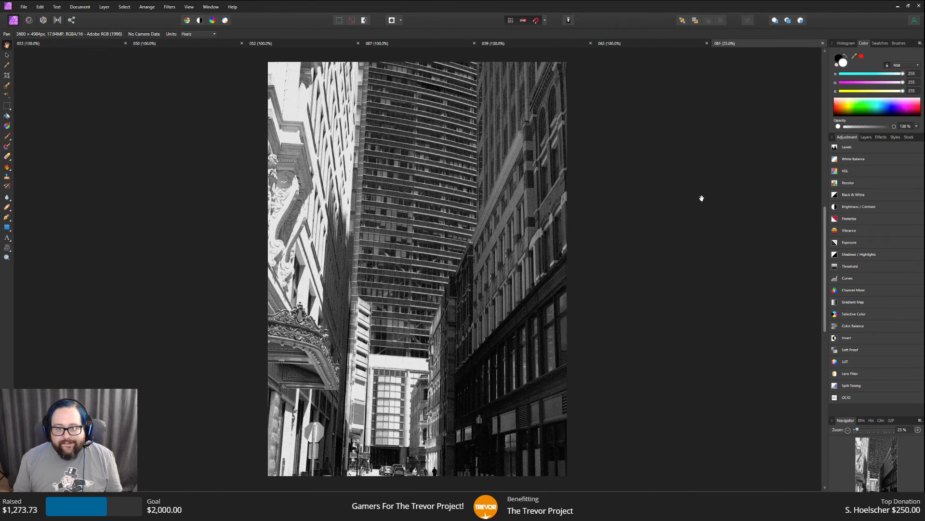
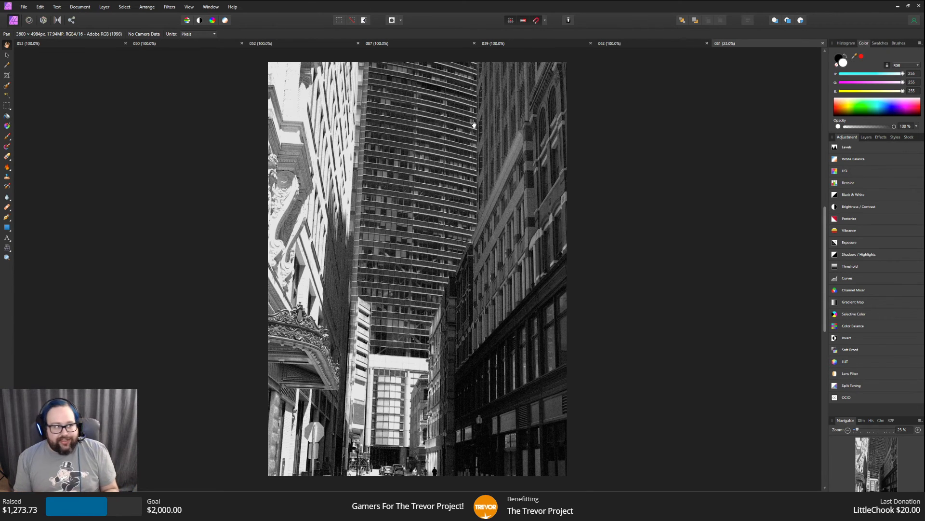
# - Review photo 053 and its layer stack, and compare it with the black-and-white 053bw.tif in Photoshop
pyautogui.click(49, 45)
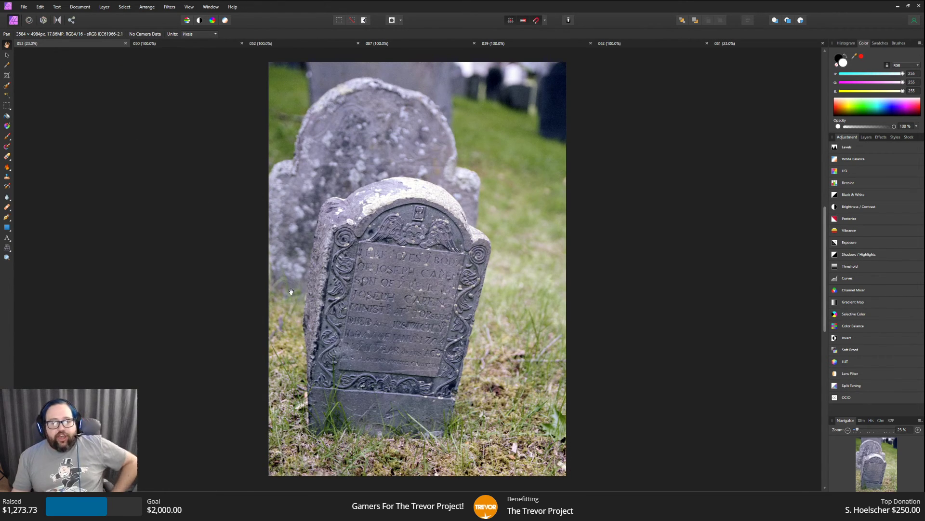
pyautogui.click(867, 138)
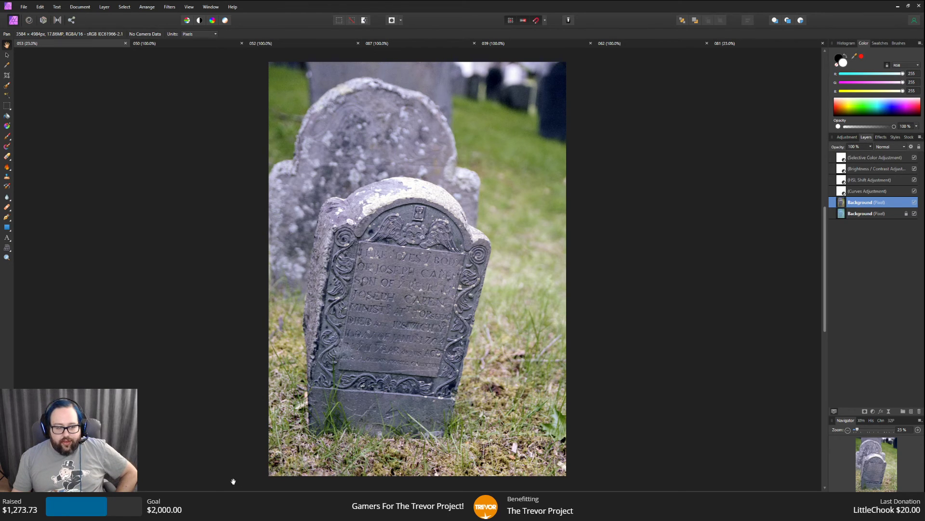
pyautogui.moveTo(222, 512)
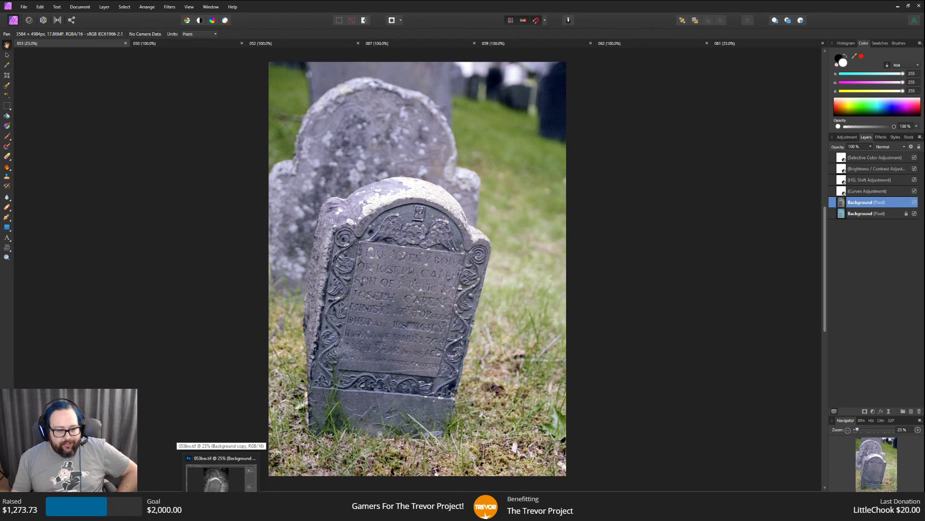
pyautogui.click(220, 477)
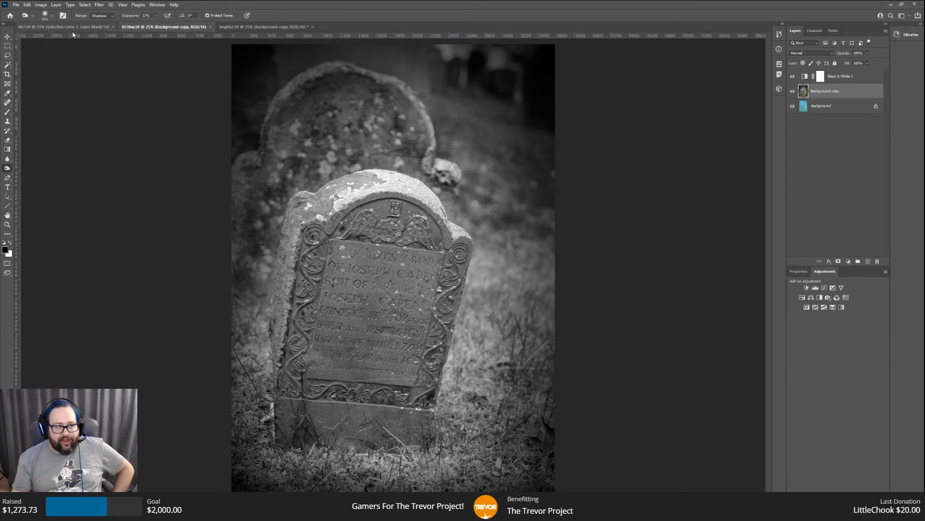
pyautogui.click(893, 5)
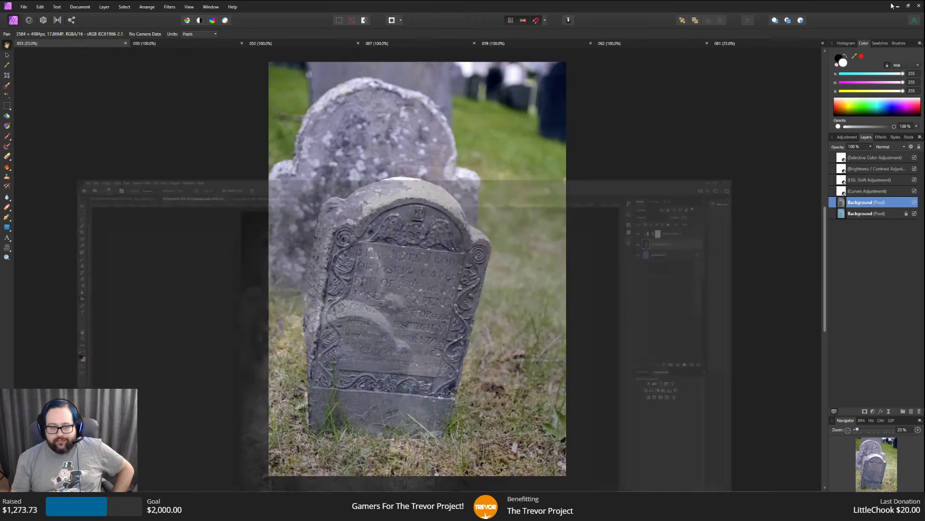
# - Review the finished photos 050, 052, 087, 039, 062 and 081 one after another
pyautogui.click(165, 44)
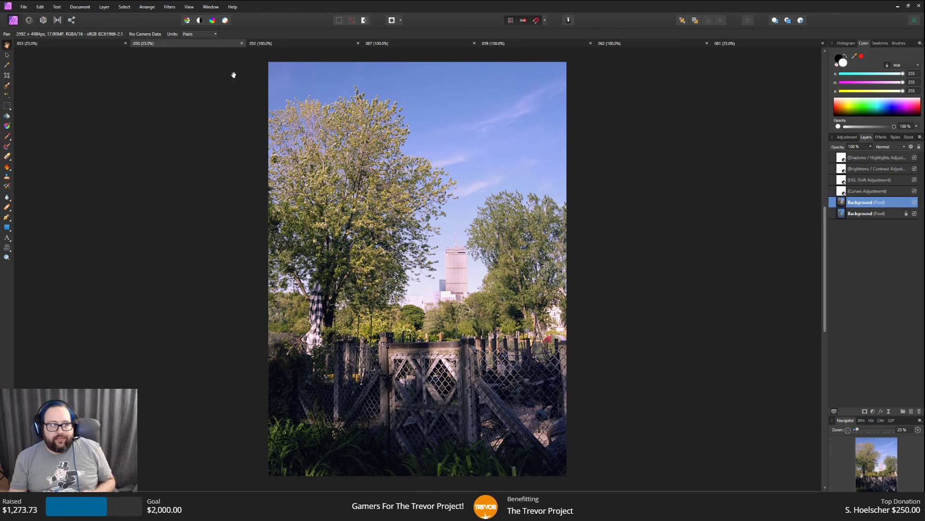
pyautogui.click(258, 44)
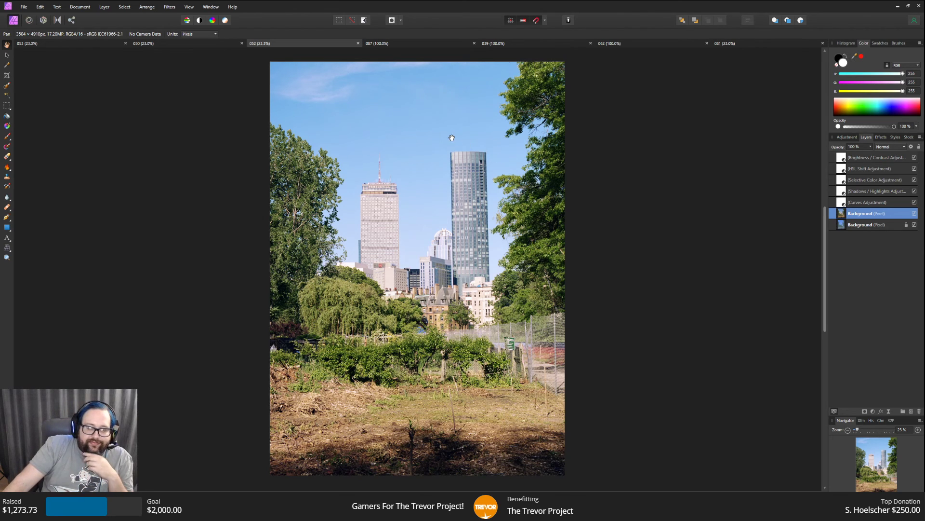
pyautogui.click(203, 44)
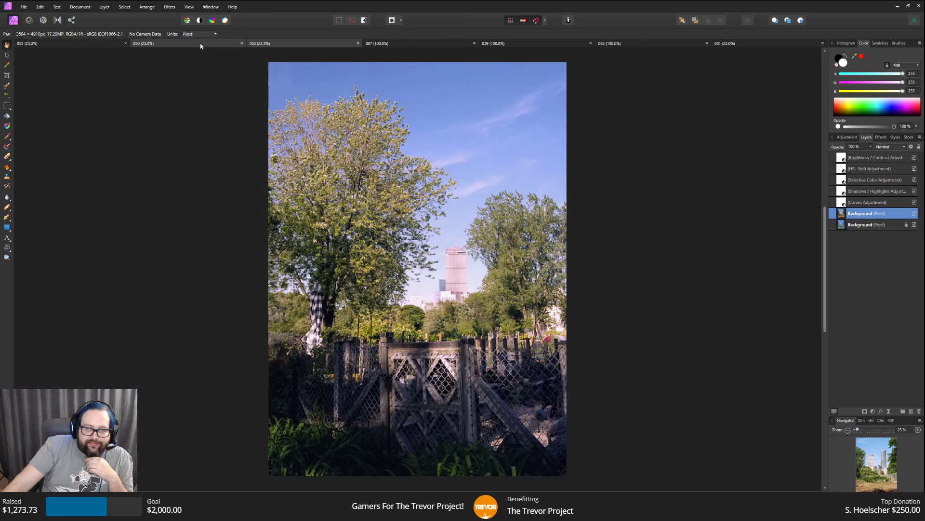
pyautogui.click(278, 44)
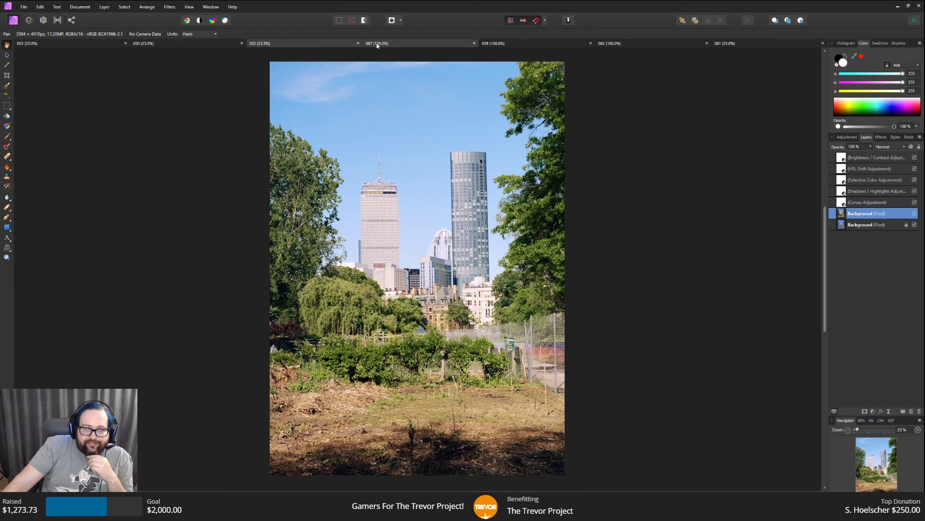
pyautogui.click(381, 44)
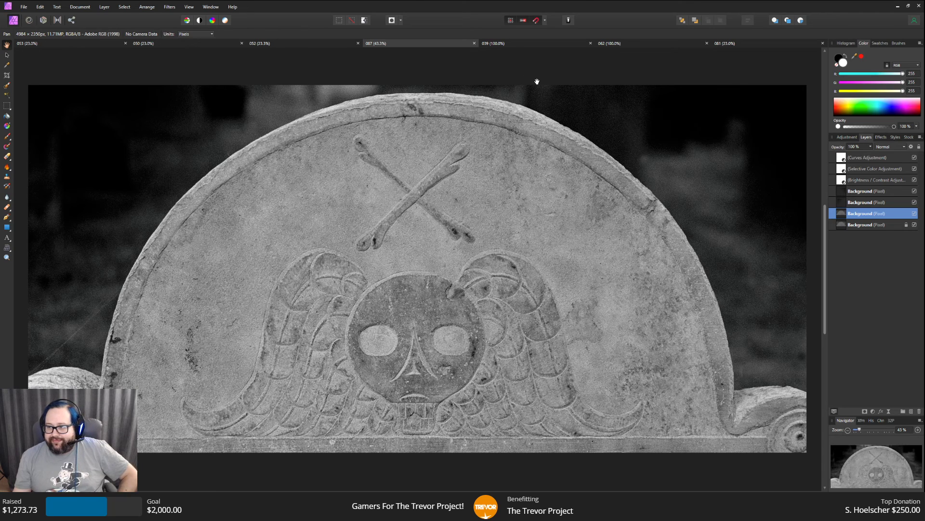
pyautogui.click(527, 45)
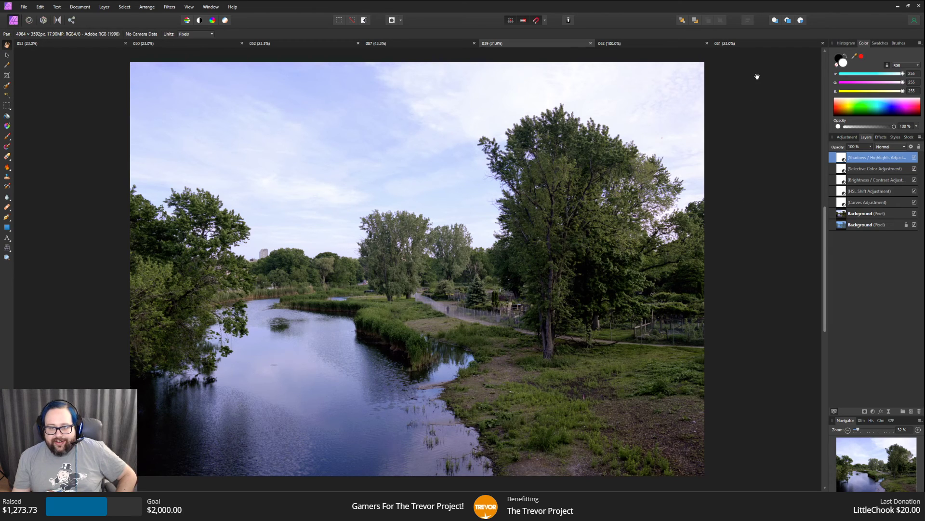
pyautogui.click(662, 44)
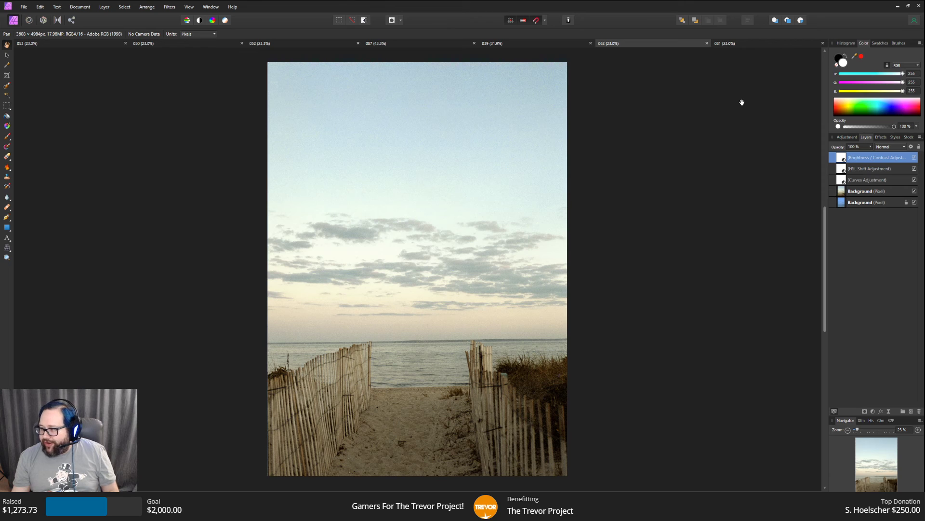
pyautogui.click(733, 45)
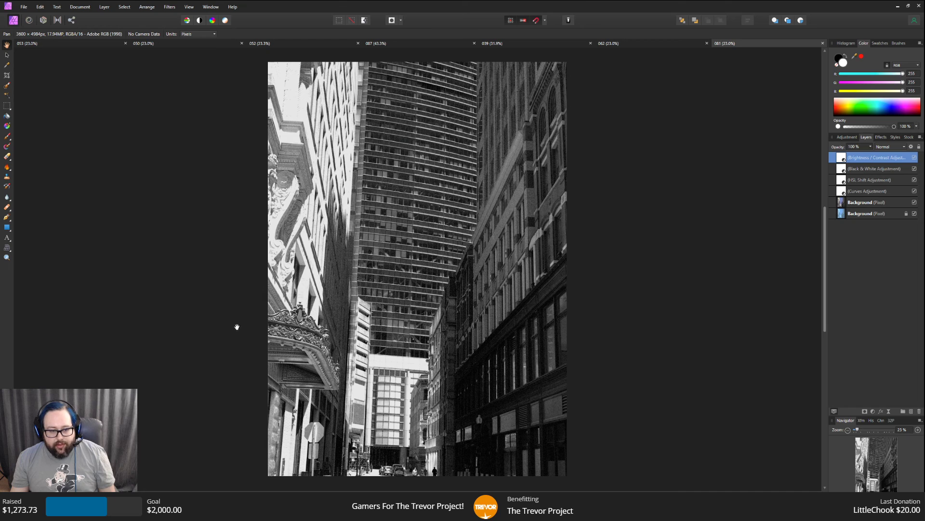
# - Switch to Photoshop, view 067.tif, and close img062.tif without saving its changes
pyautogui.moveTo(222, 512)
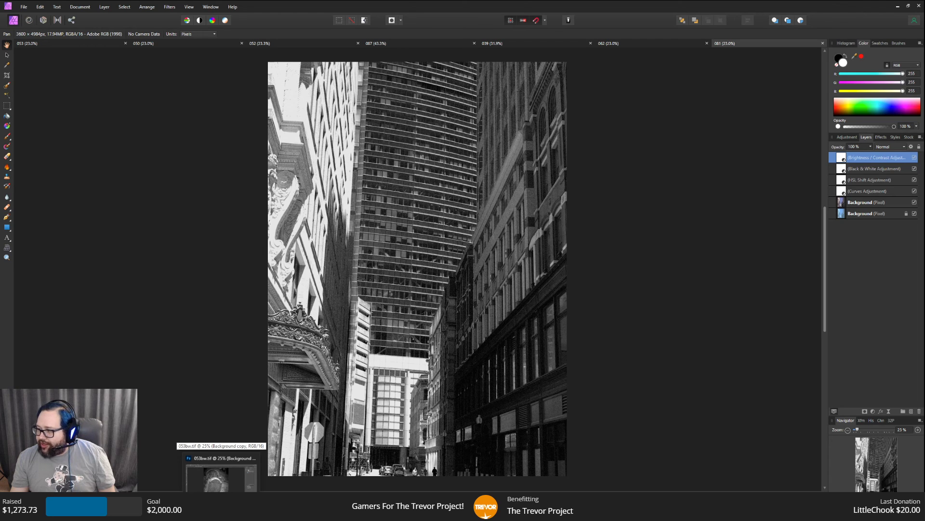
pyautogui.click(222, 477)
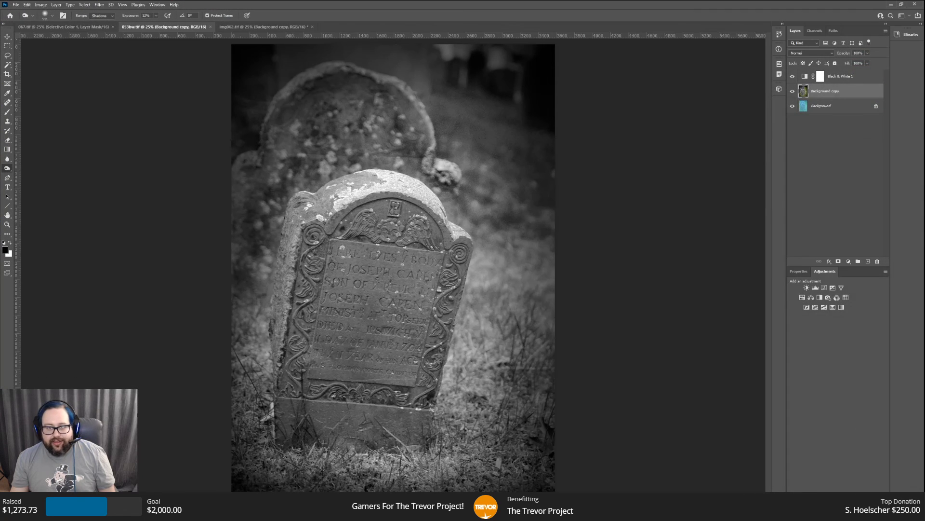
pyautogui.click(79, 27)
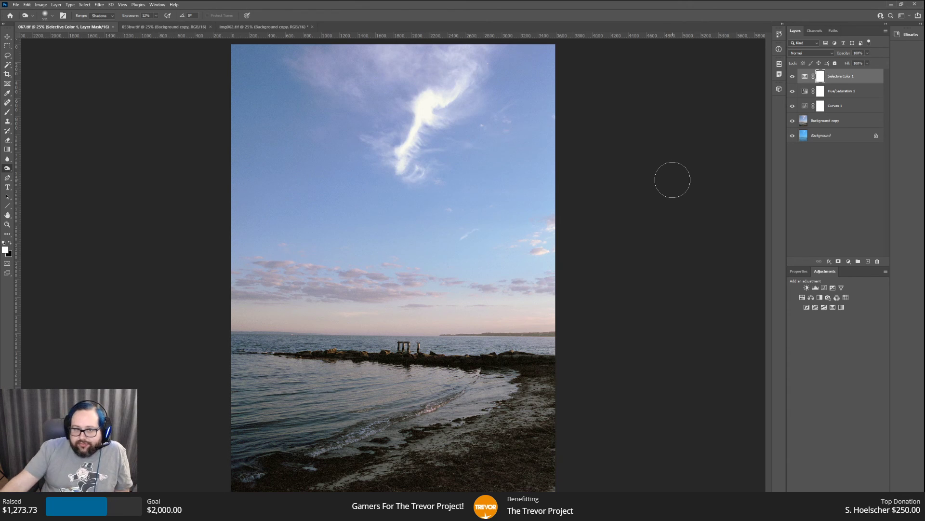
pyautogui.click(243, 26)
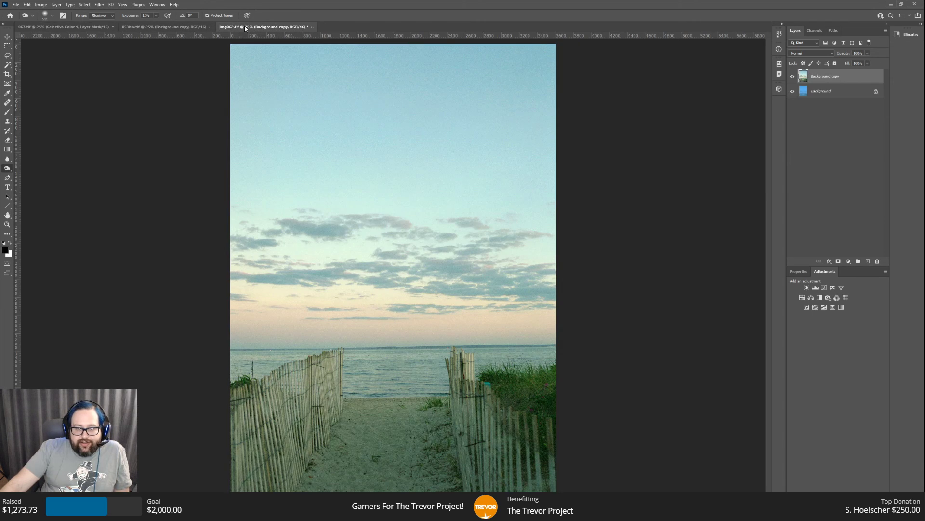
pyautogui.click(312, 27)
pyautogui.click(459, 187)
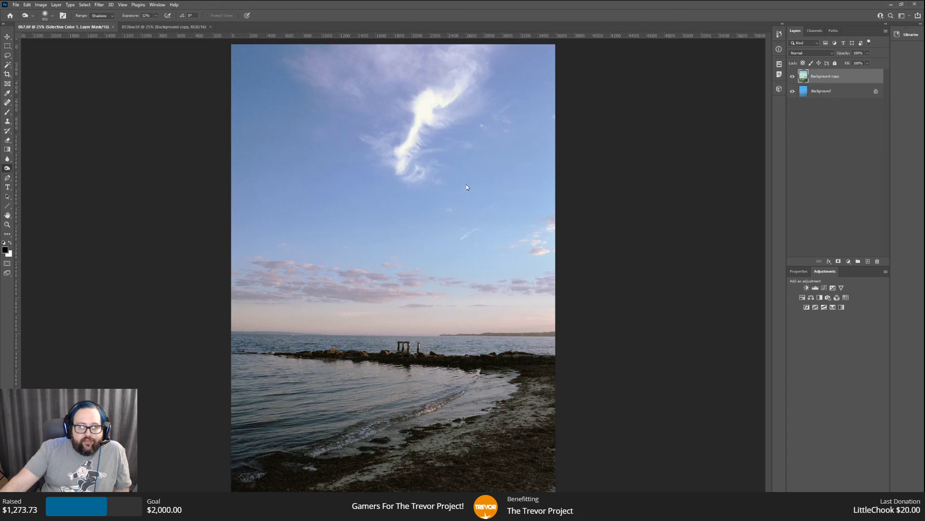